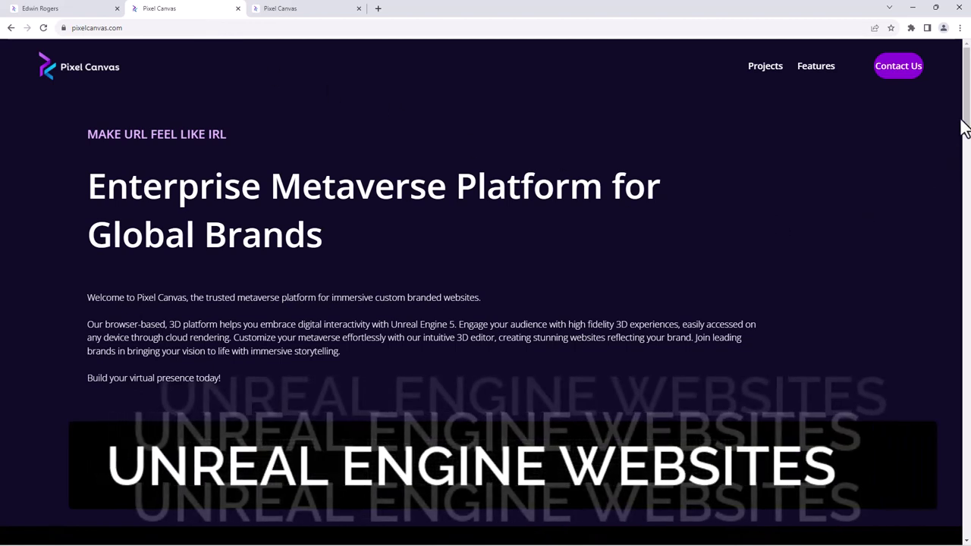
- Scroll the homepage down to Features, listing 3D Editor Dashboard, E-commerce, Security and Mini Games
drag(966, 133, 968, 223)
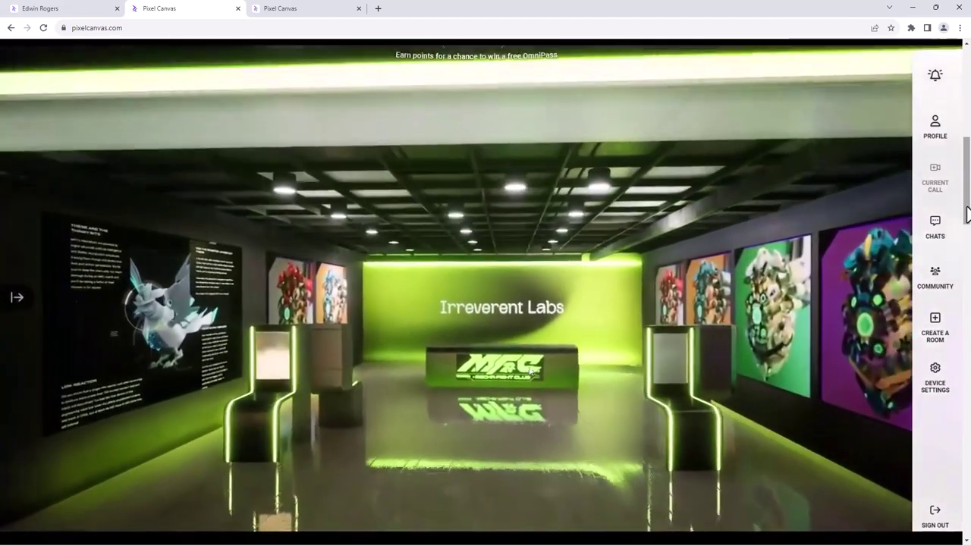
drag(966, 215, 966, 303)
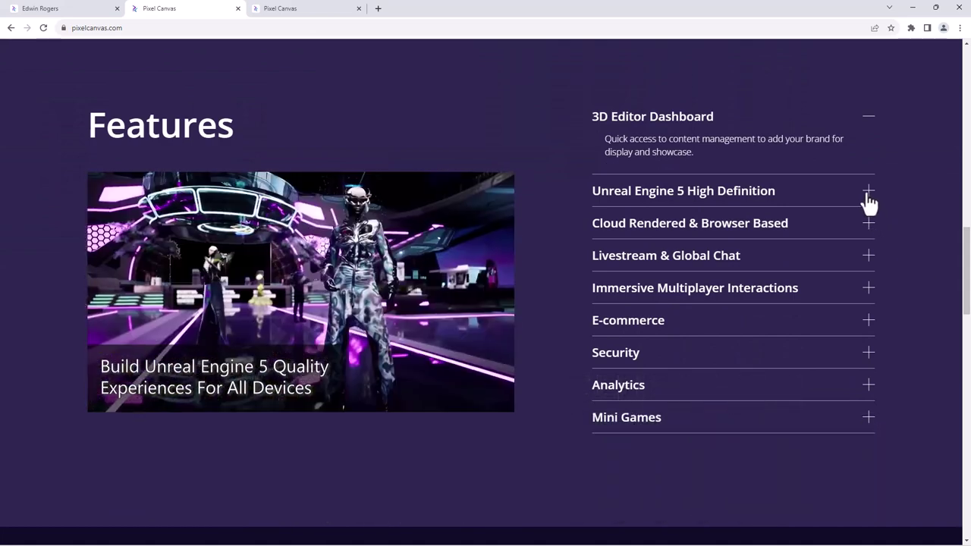
- Expand the Unreal Engine 5, Cloud Rendered and Livestream feature descriptions
click(868, 198)
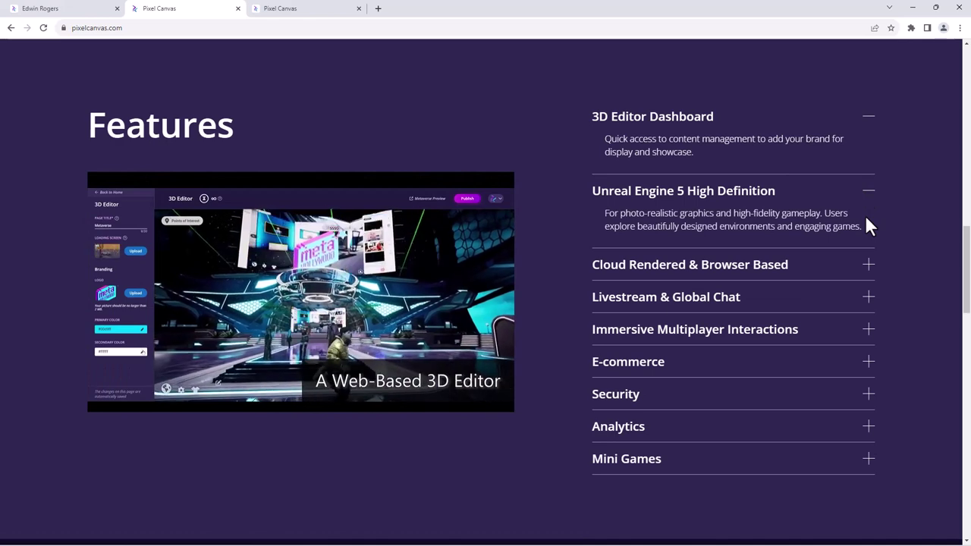
click(866, 271)
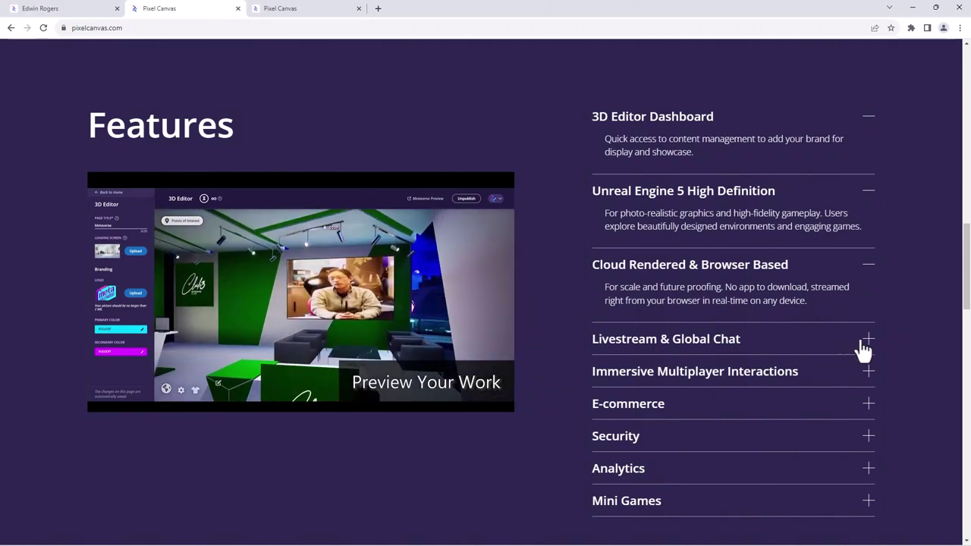
click(864, 349)
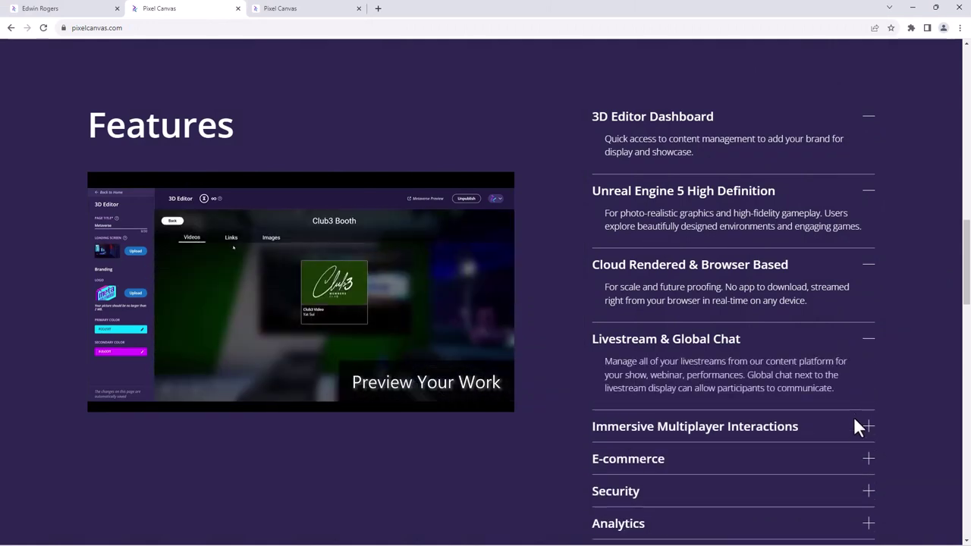
- Scroll down to the homepage footer and back up to the top
scroll(899, 330, down, 2)
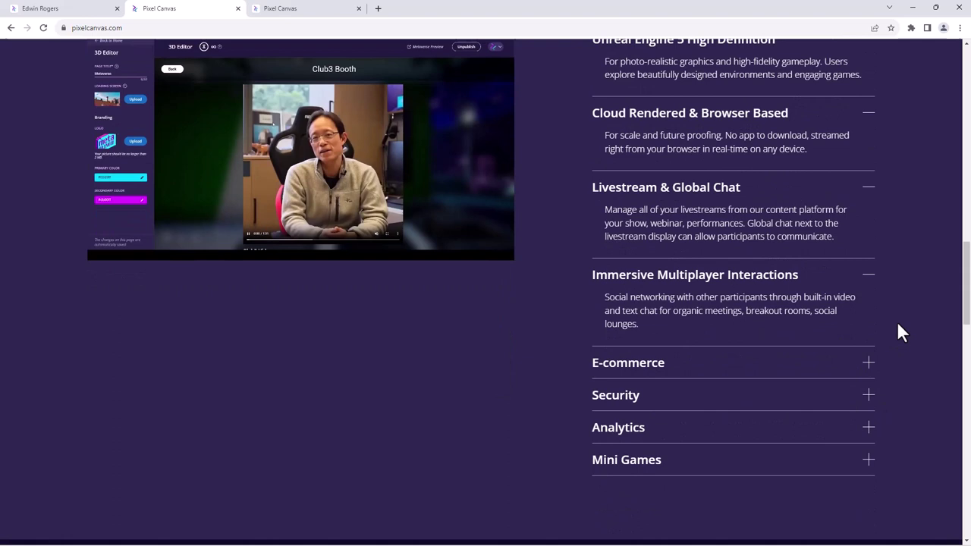
scroll(898, 326, down, 2)
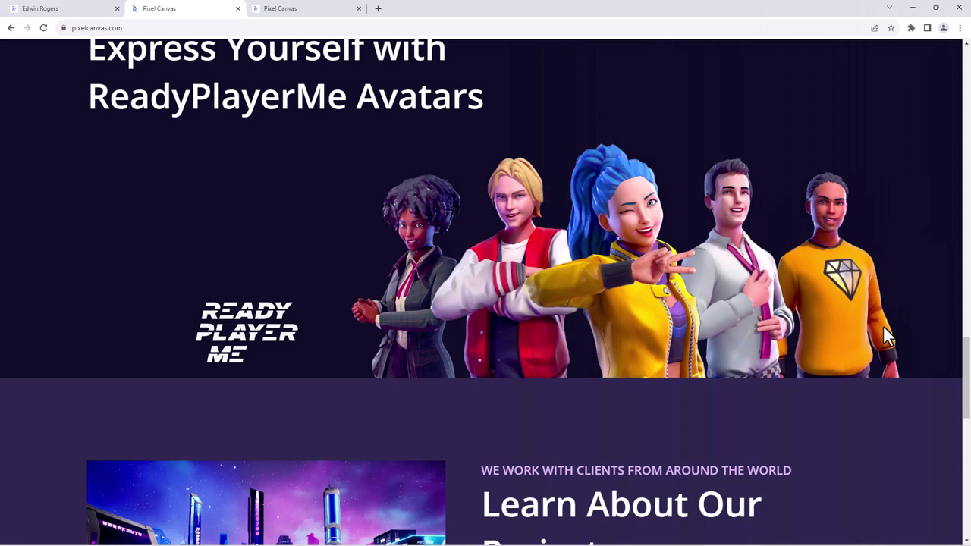
scroll(846, 332, down, 2)
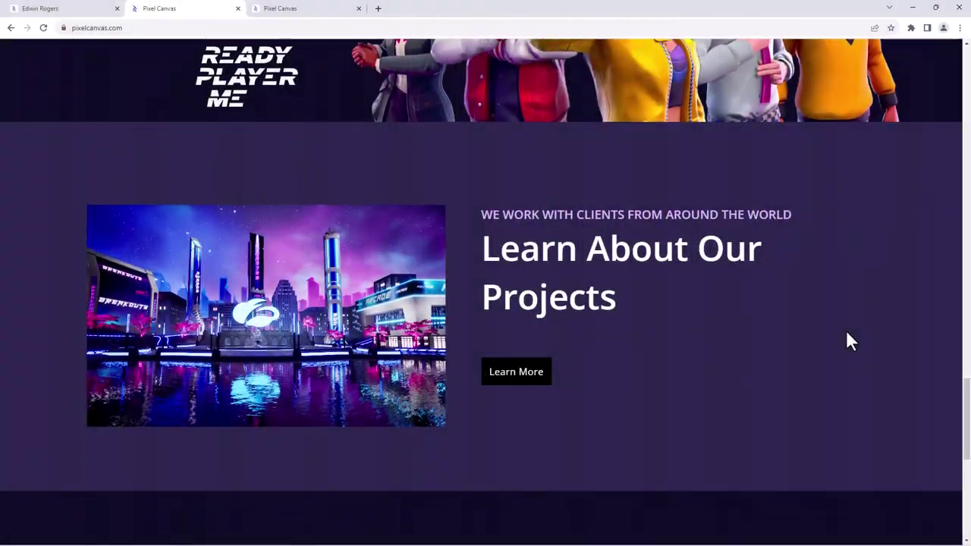
scroll(847, 331, down, 1)
scroll(849, 341, down, 5)
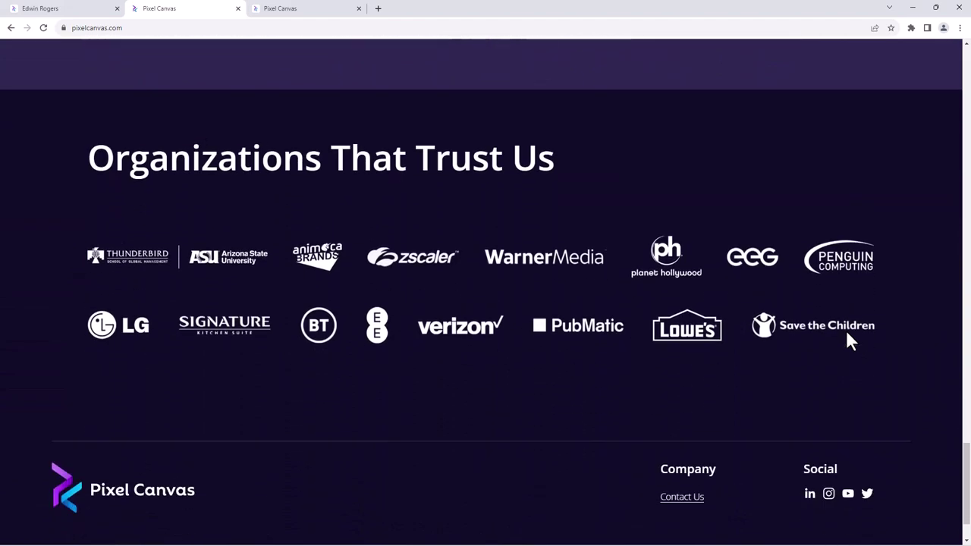
scroll(849, 342, up, 6)
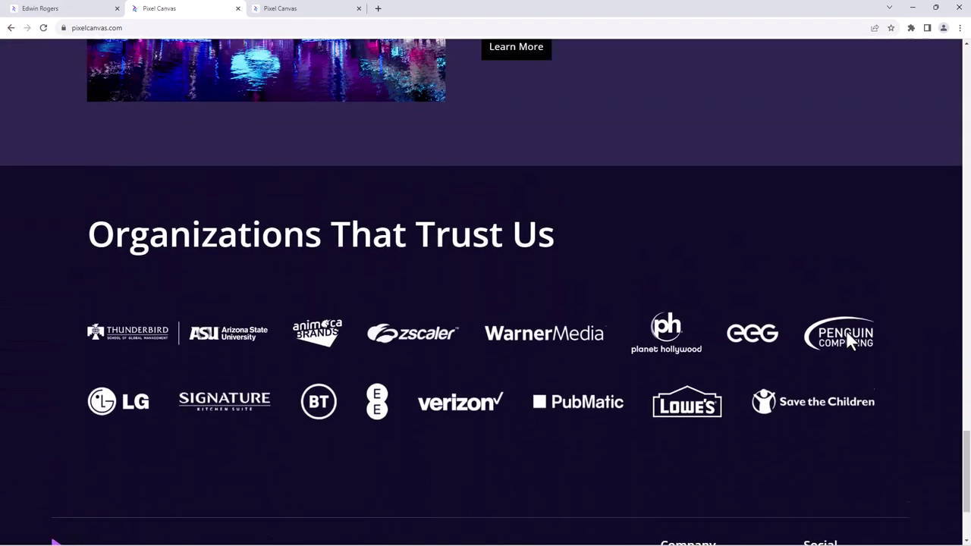
scroll(848, 341, up, 15)
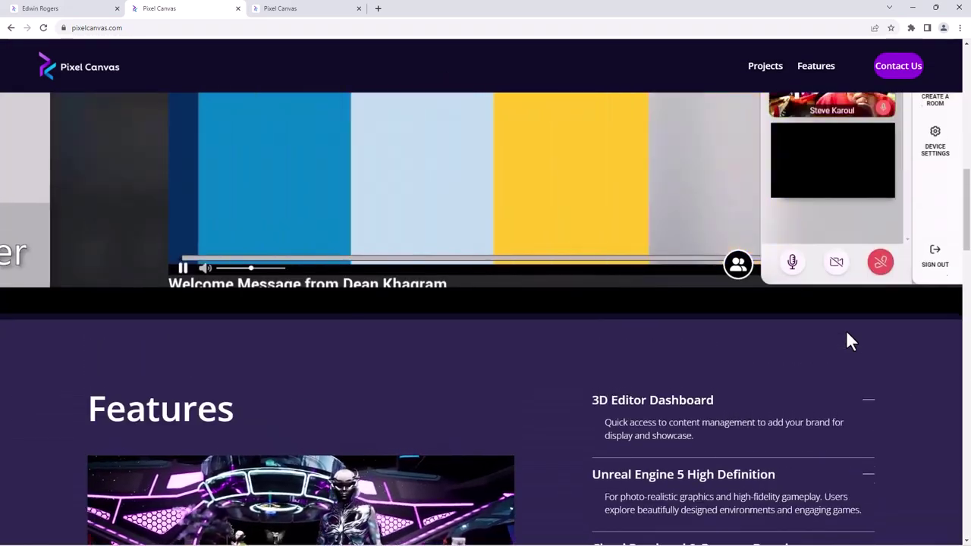
scroll(846, 332, up, 7)
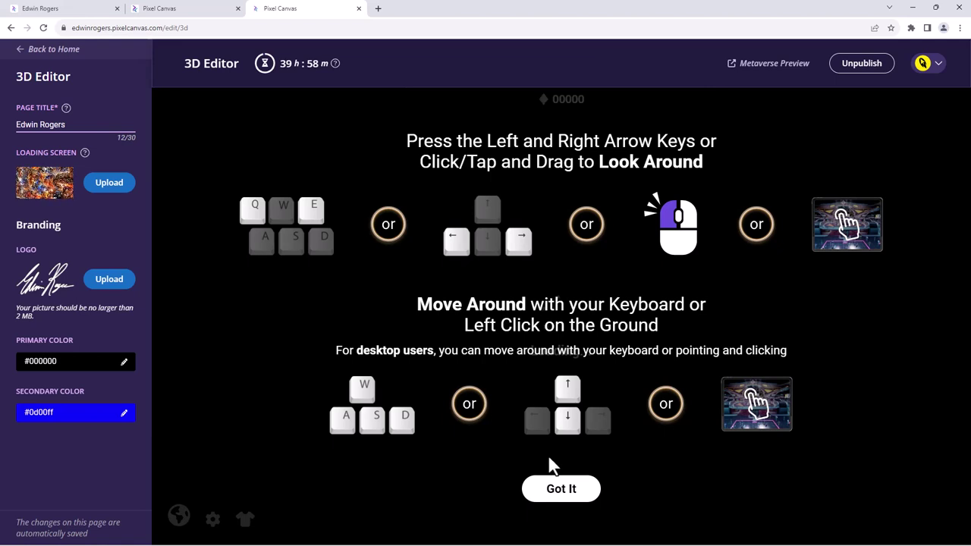
- Dismiss the movement controls guide and turn the camera to look around the hall
click(573, 488)
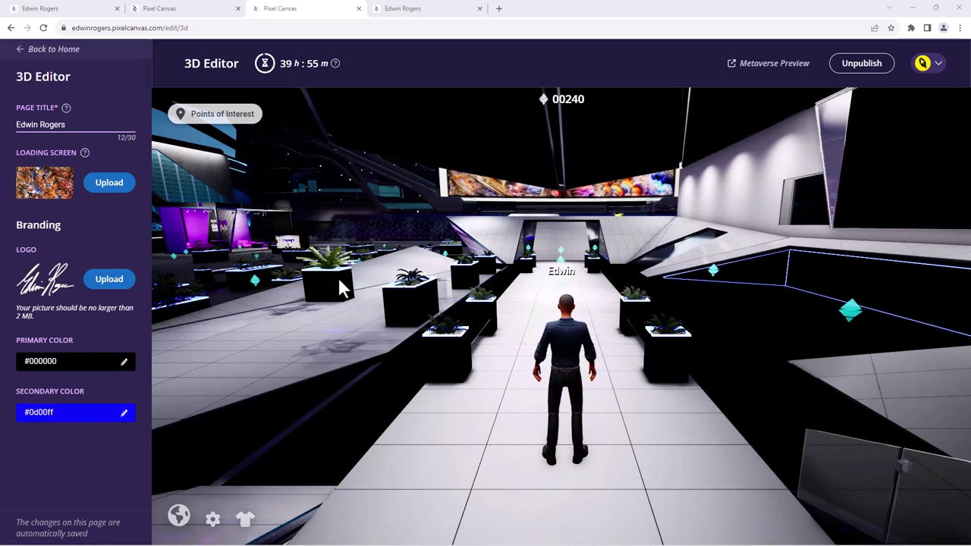
drag(347, 317, 751, 322)
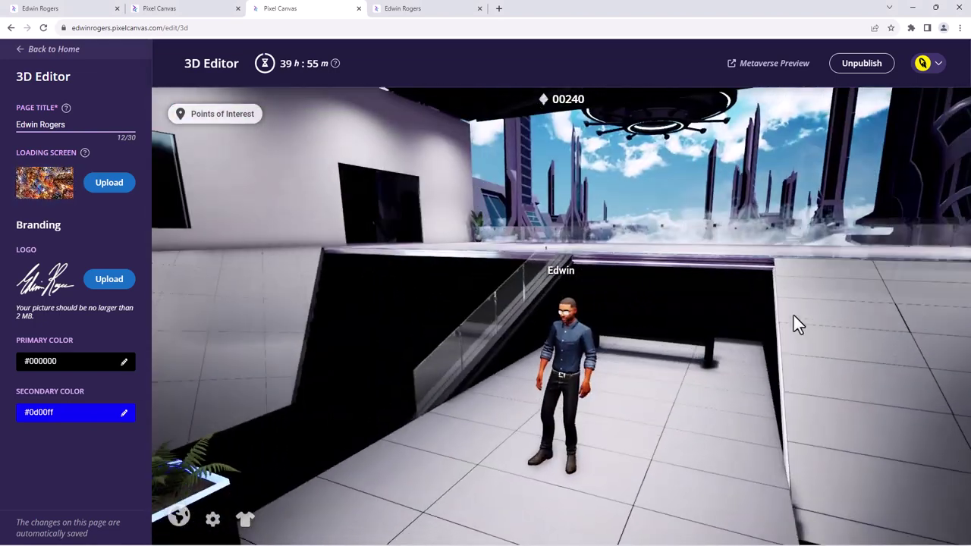
key(Left)
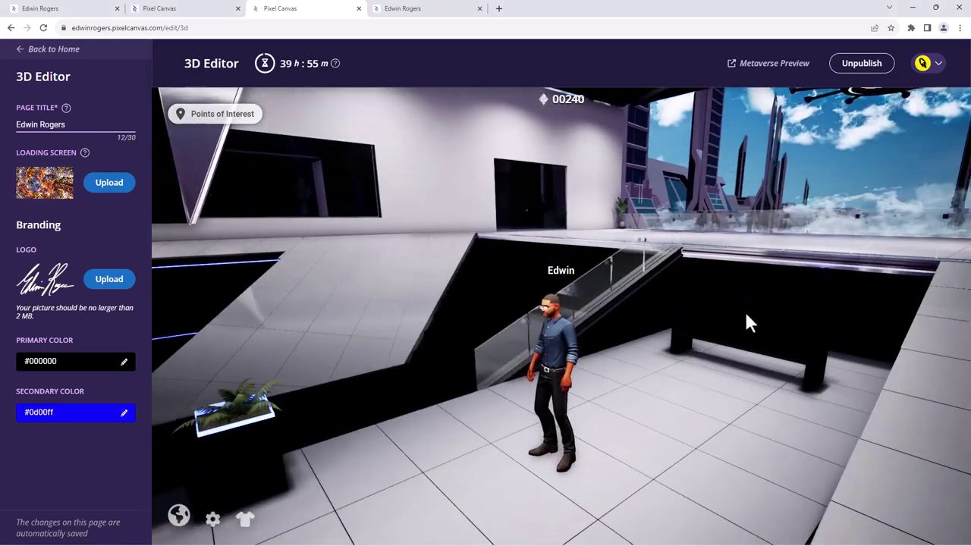
drag(744, 309, 280, 296)
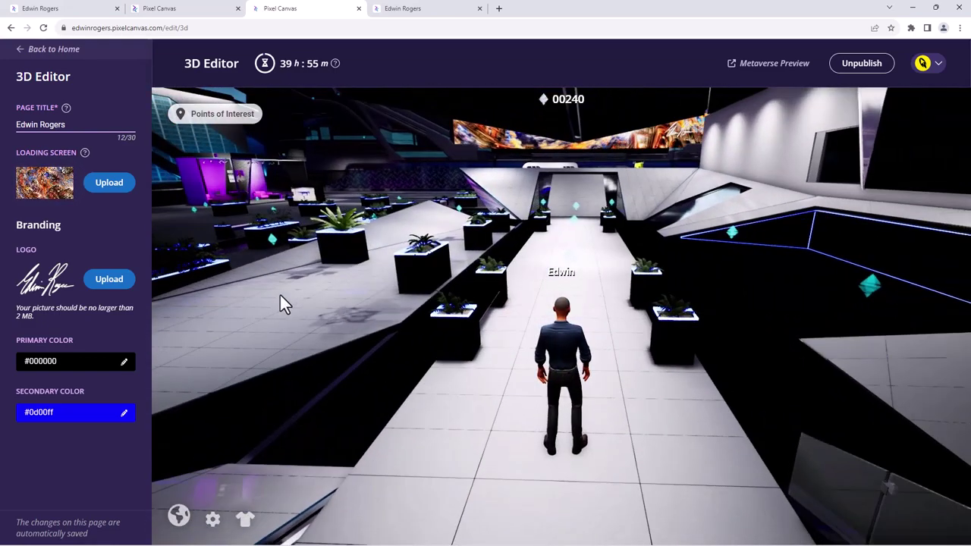
key(Left)
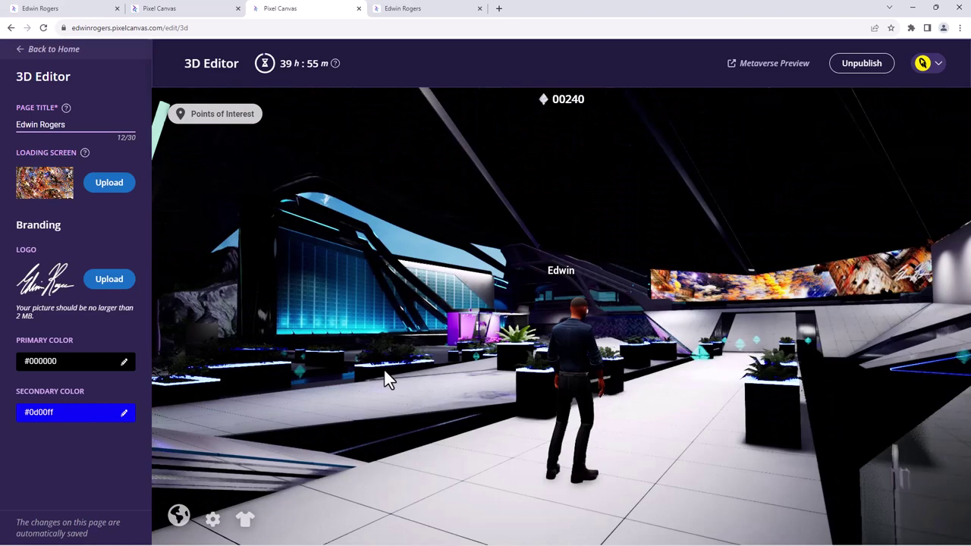
key(Left)
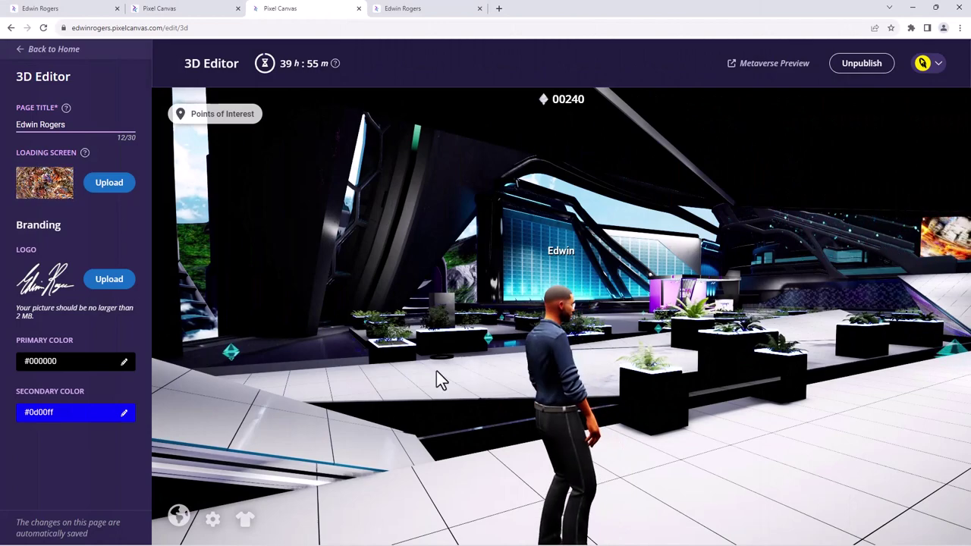
- Walk the avatar across the hall past the planters to the empty Add a Frame panel
click(476, 375)
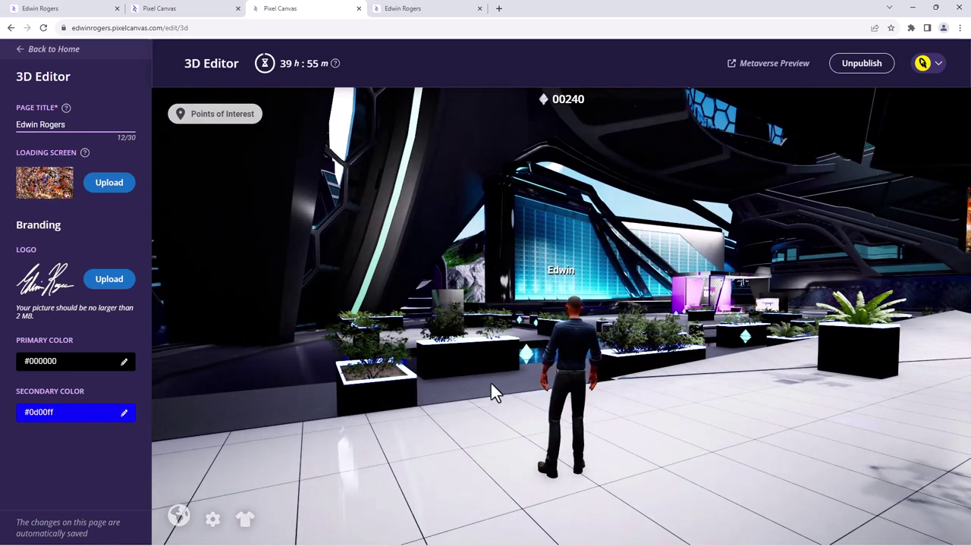
click(268, 403)
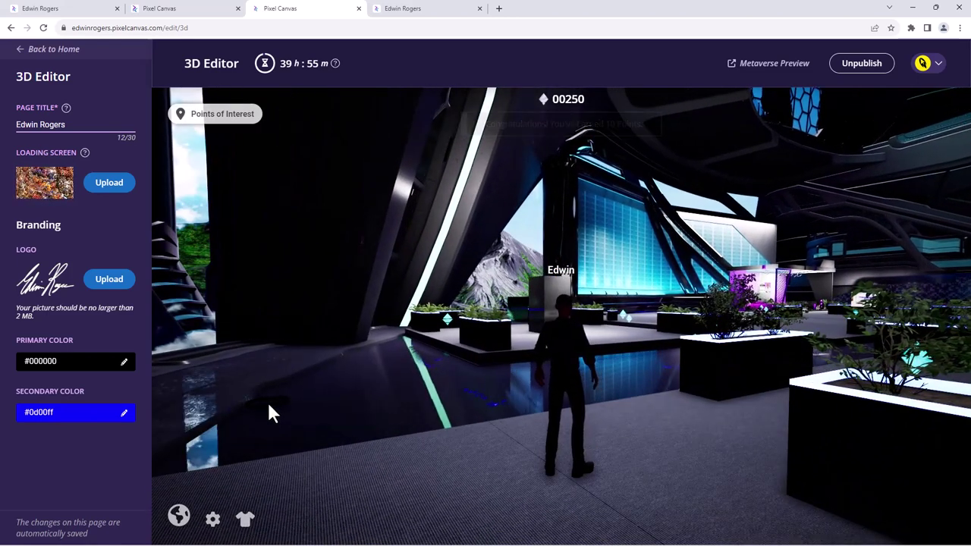
click(615, 342)
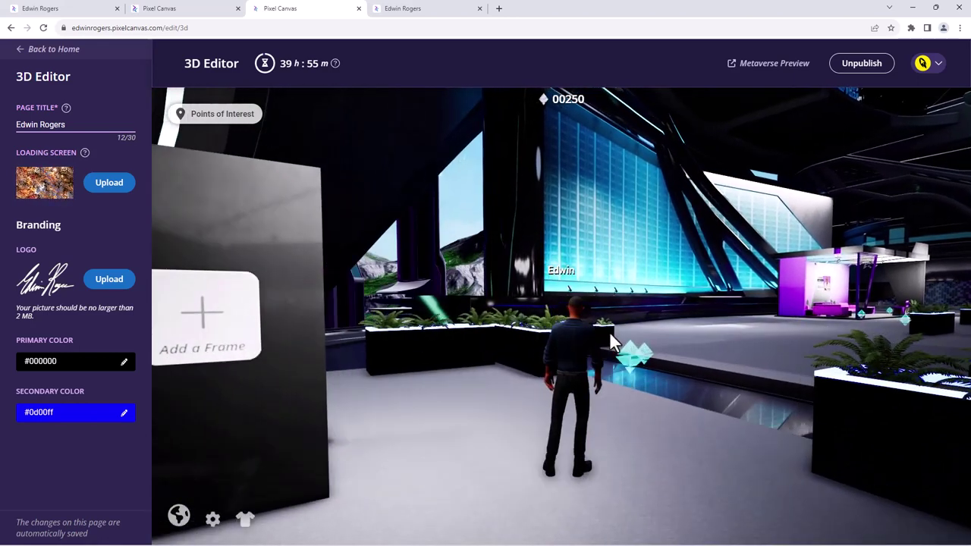
drag(644, 381, 599, 377)
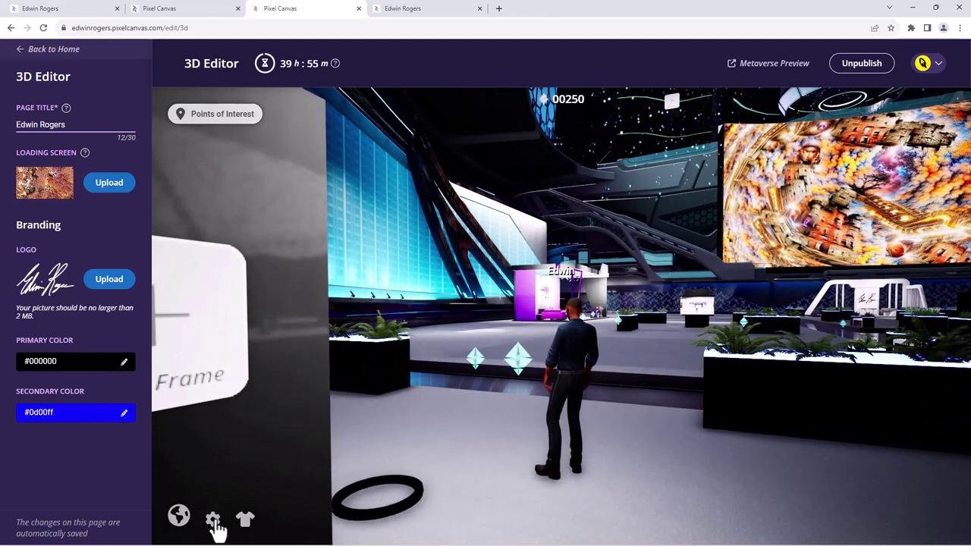
- Enable First-Person Camera View in Settings, close it, and walk toward the artwork screen
click(214, 519)
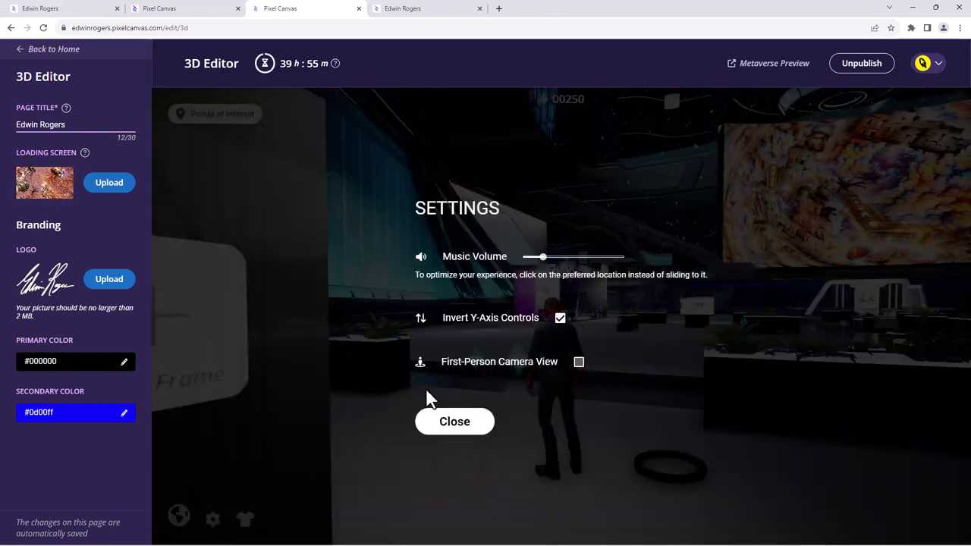
click(578, 363)
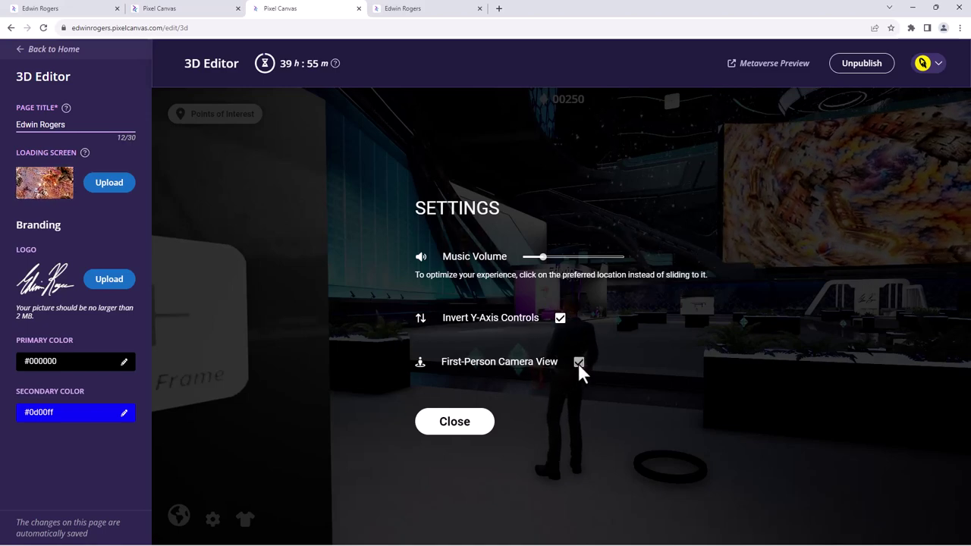
click(465, 426)
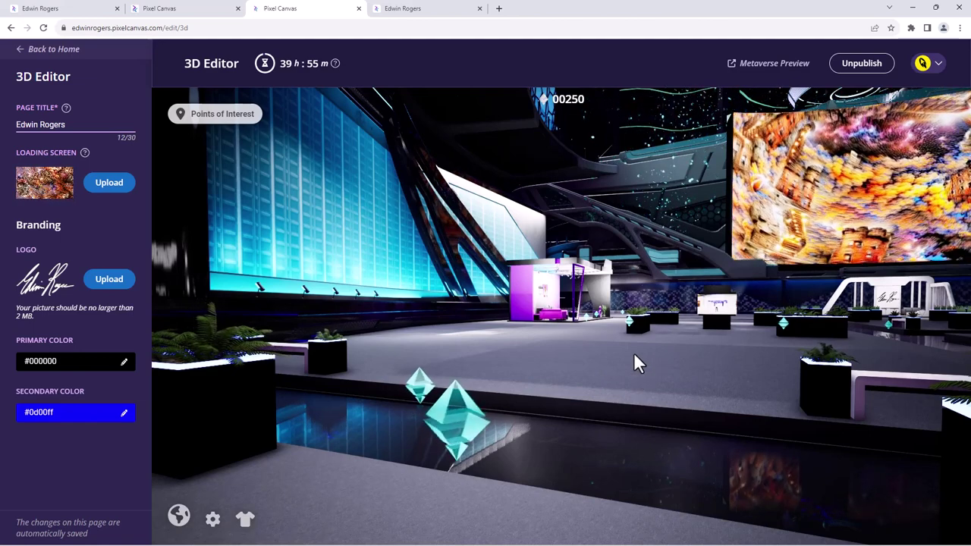
click(665, 386)
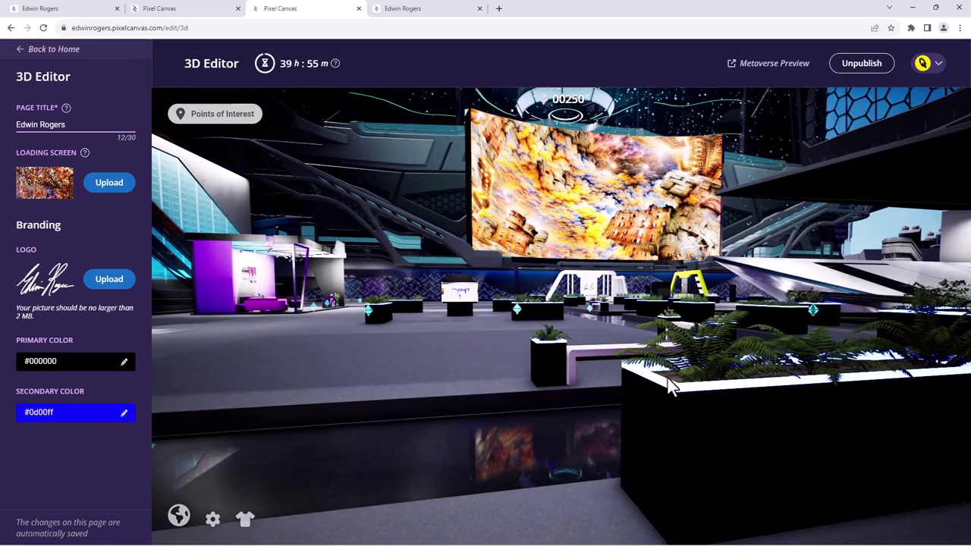
- Turn the view and select the pillar's empty Add a Frame placeholder to upload an image
drag(672, 386, 940, 377)
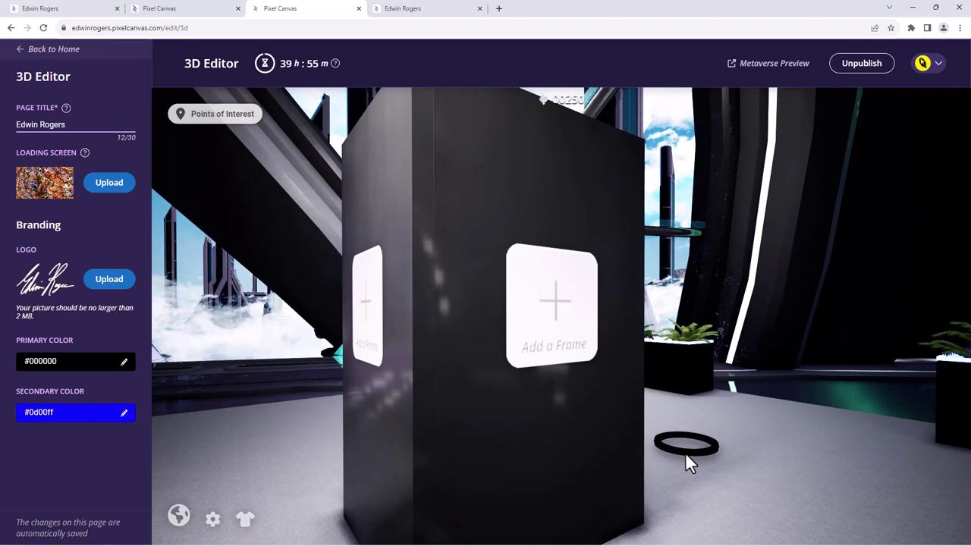
click(555, 327)
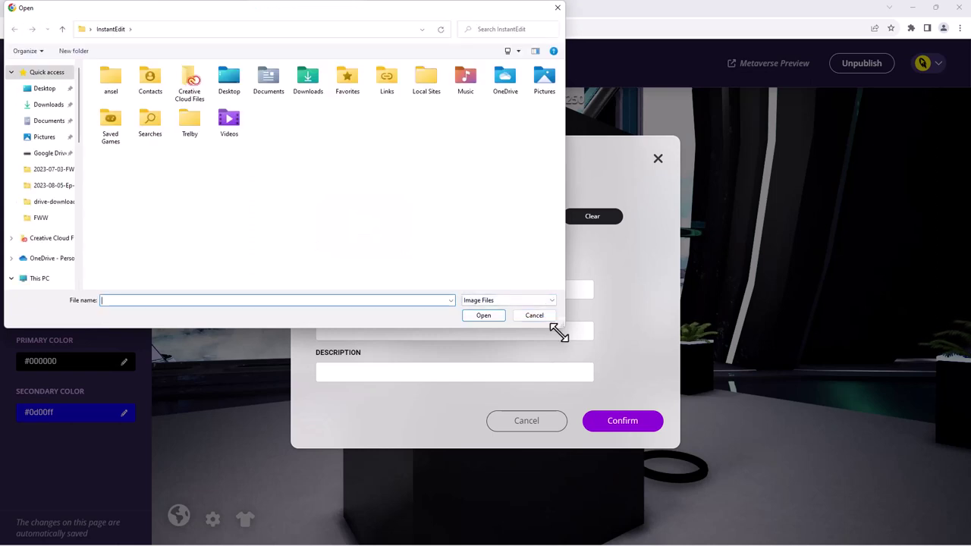
- In the enlarged file picker, browse to 2023-08-05-Ep-001-Pixel-Canvas and select background-01
drag(561, 331, 736, 427)
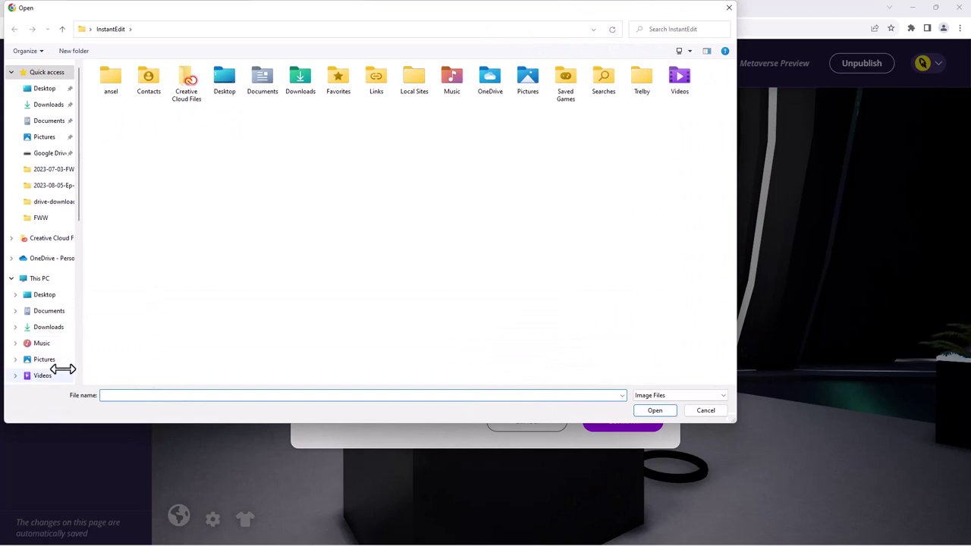
click(60, 362)
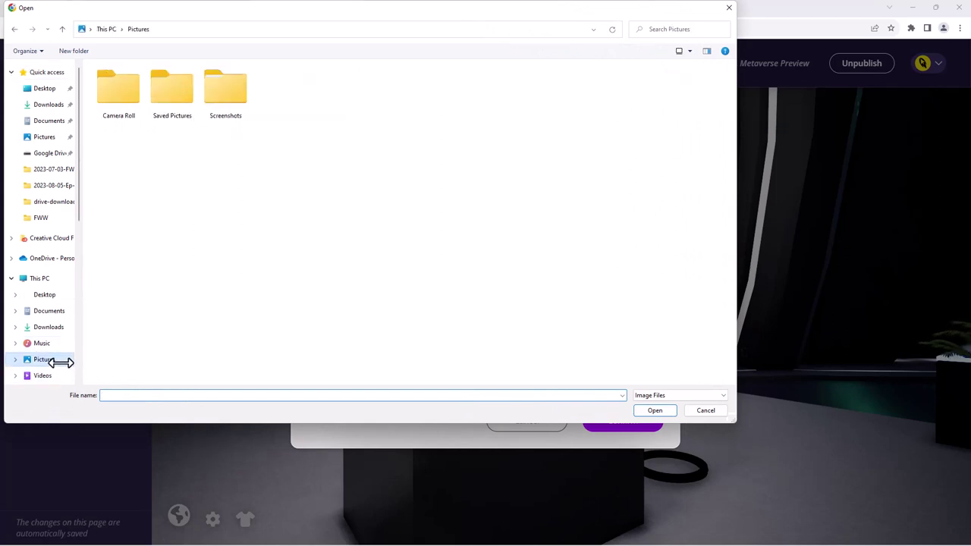
click(232, 91)
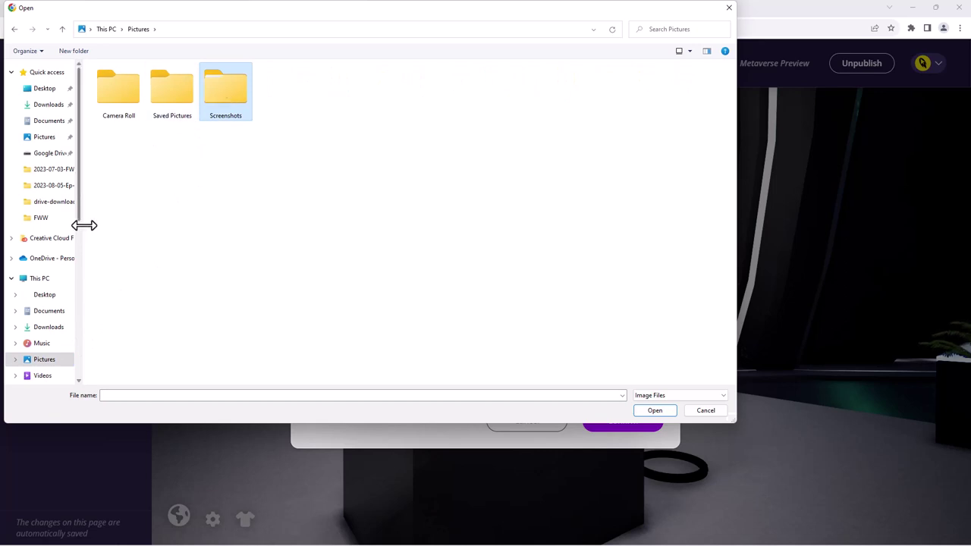
drag(84, 226, 186, 227)
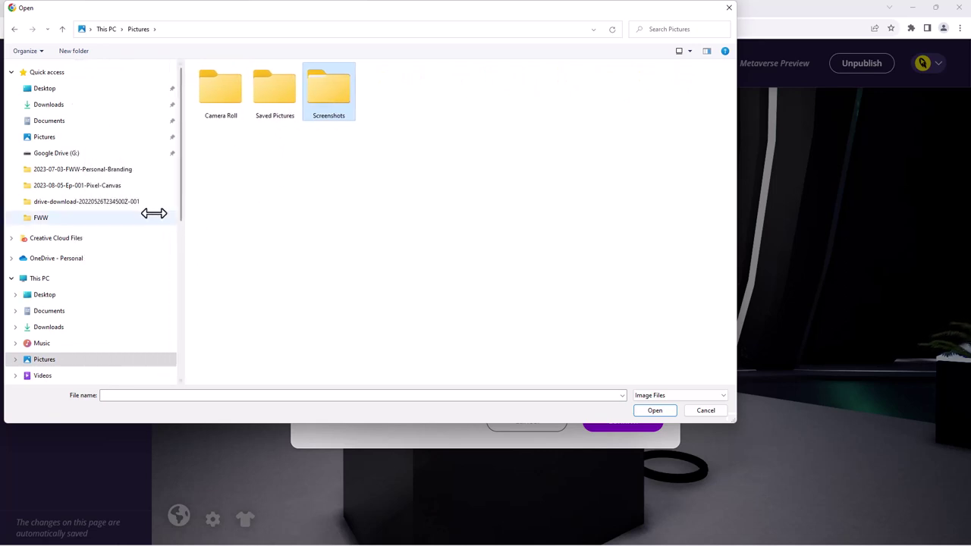
click(115, 185)
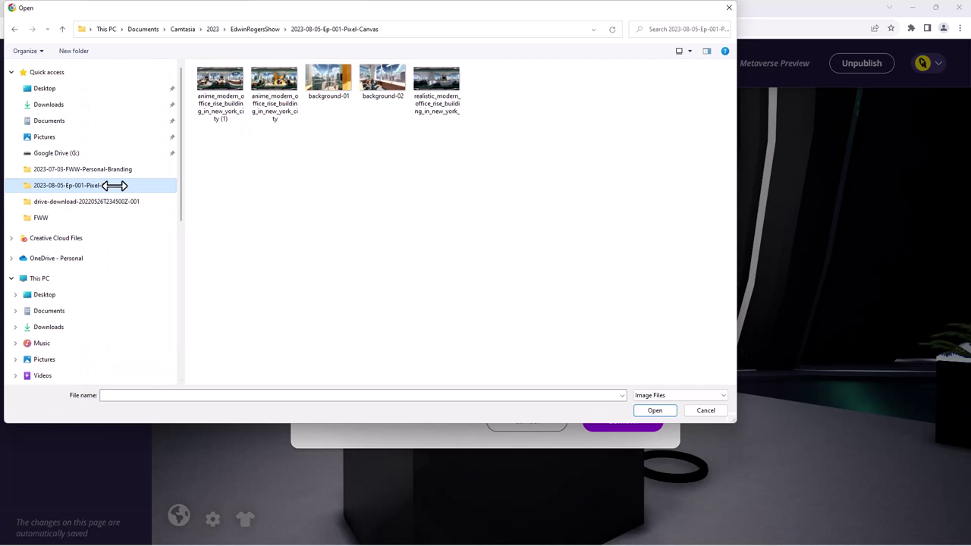
click(379, 90)
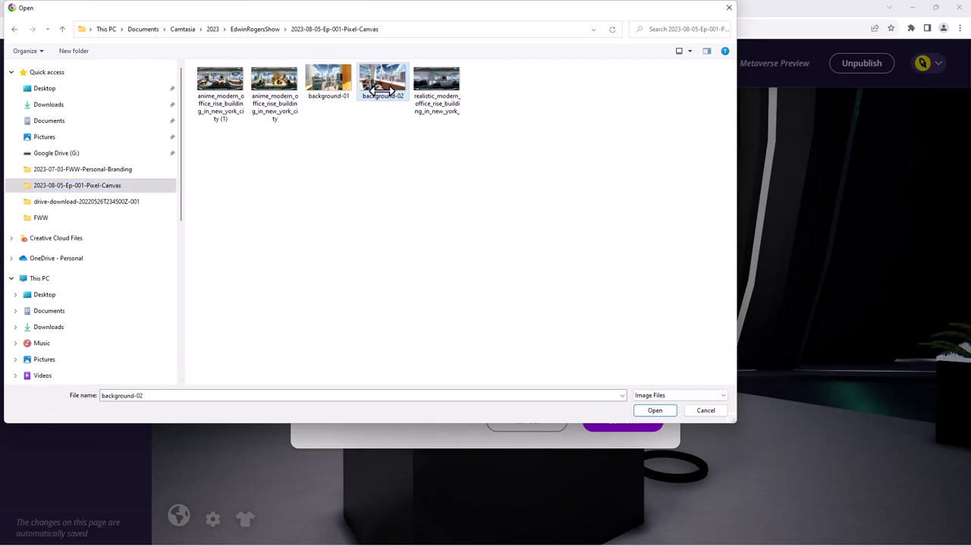
click(328, 89)
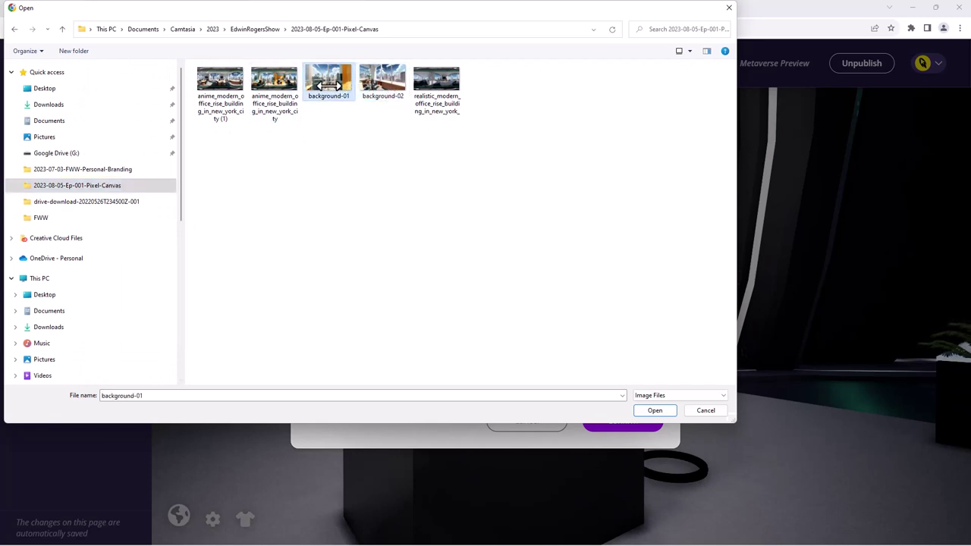
- Load background-01 into the frame and enter the owner's https website as its link
click(645, 410)
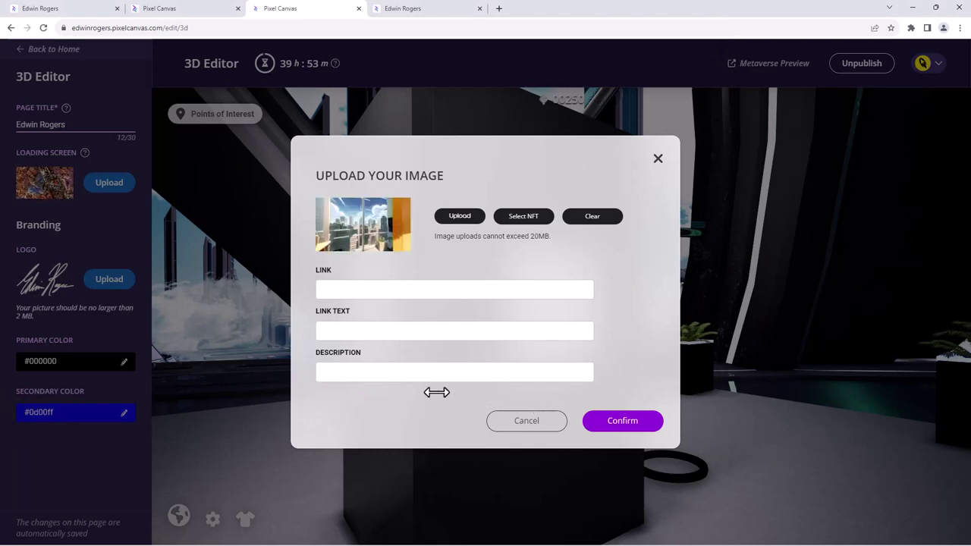
click(386, 289)
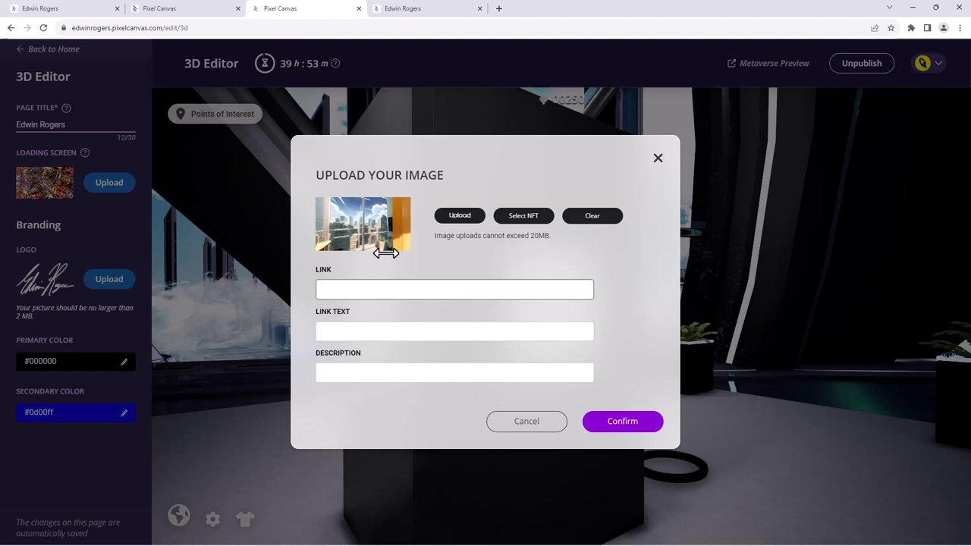
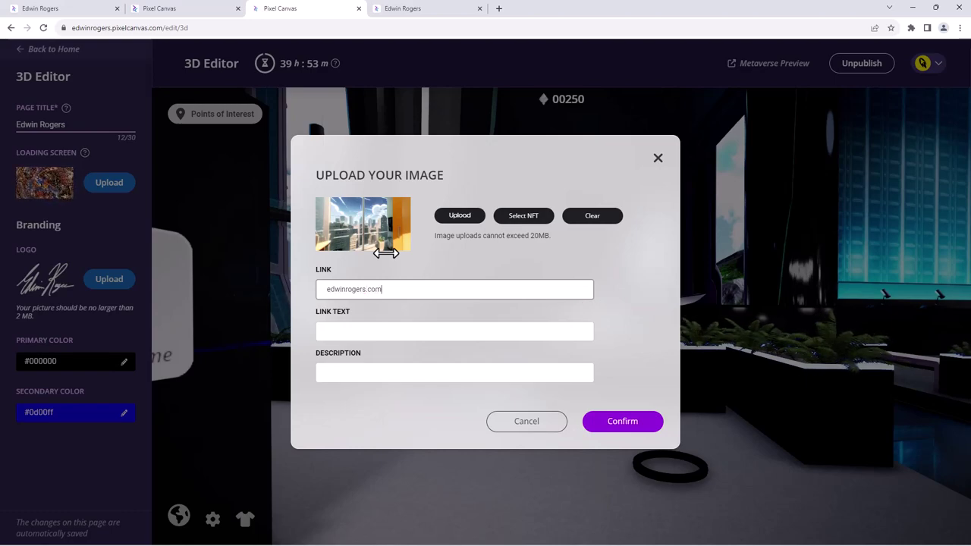
text(.com)
key(Home)
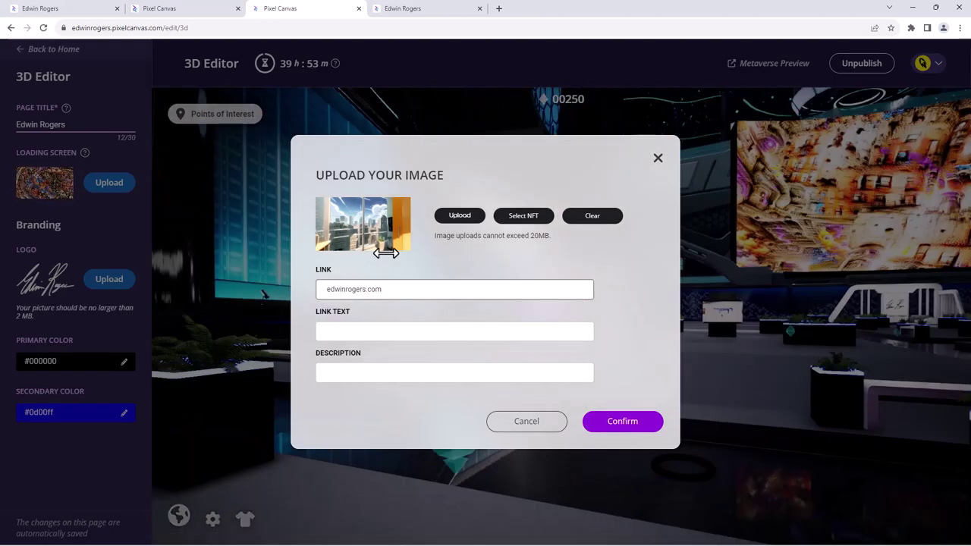
text(htt)
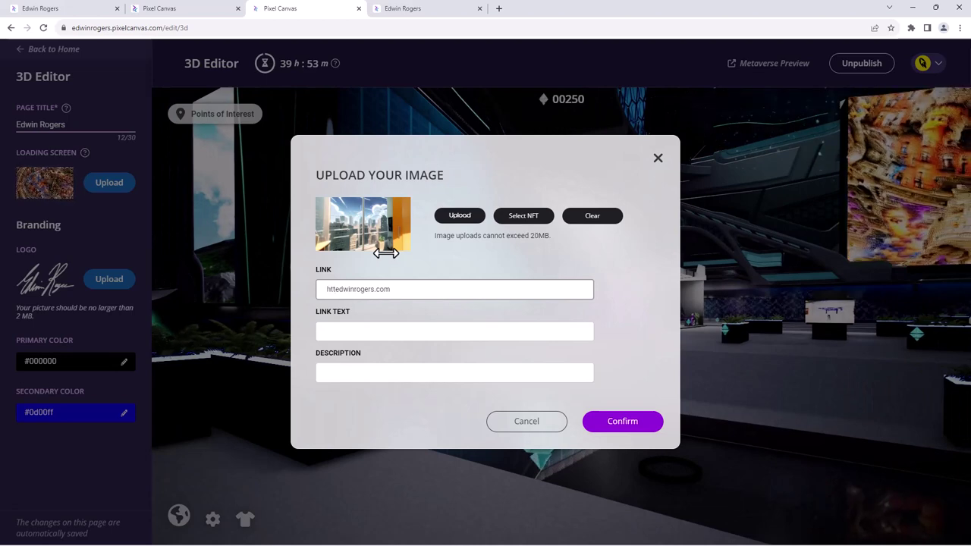
text(s//)
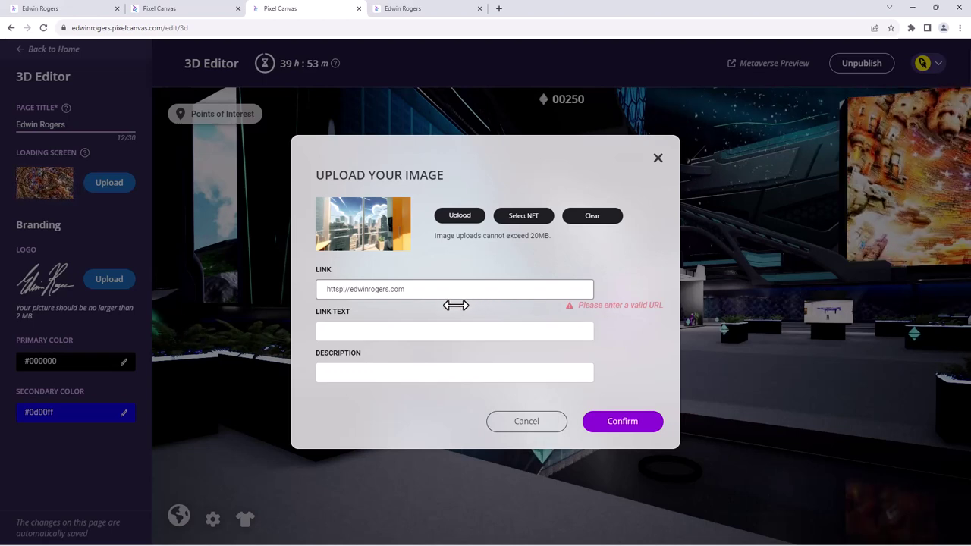
click(435, 291)
key(ctrl+a)
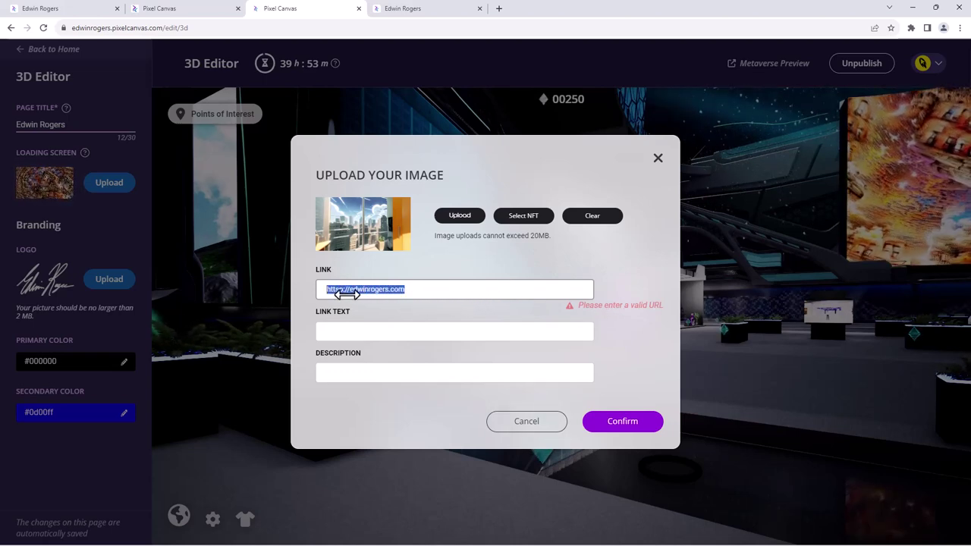
text(s)
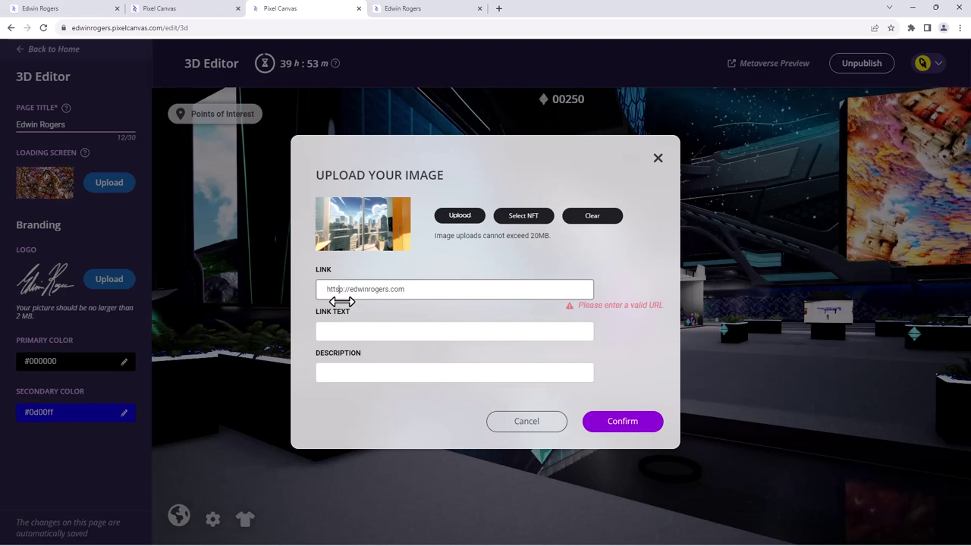
key(BackSpace)
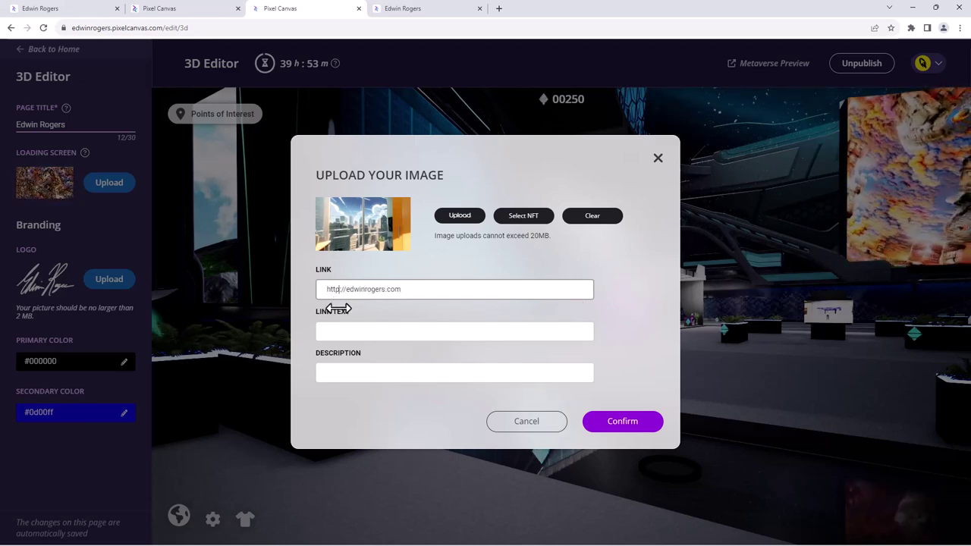
text(s)
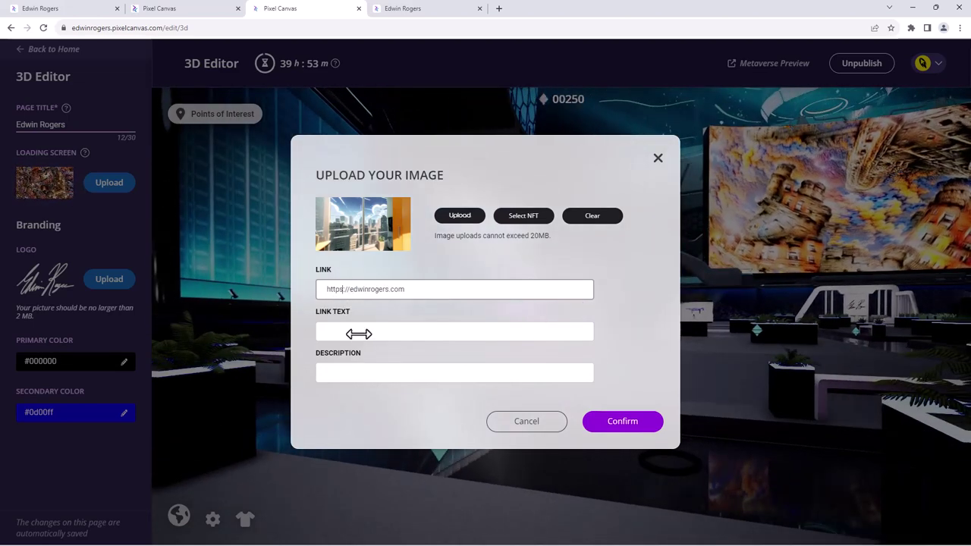
- Enter the owner's name as link text and 'This is awesome' as the description, then confirm
click(359, 334)
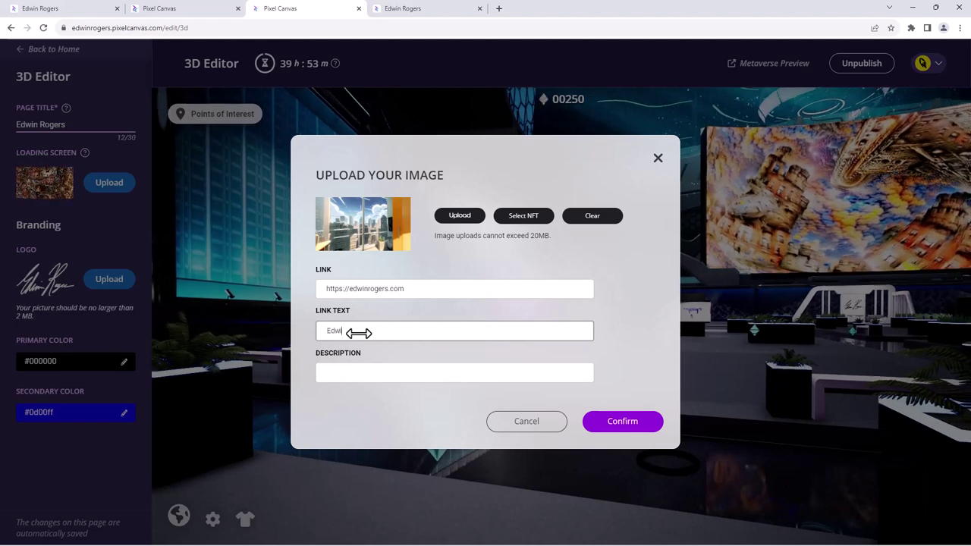
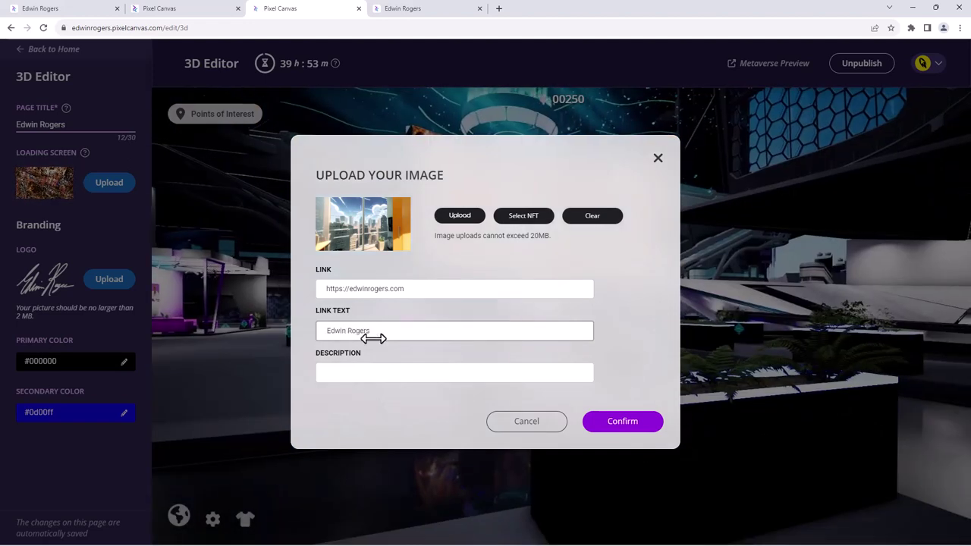
click(389, 374)
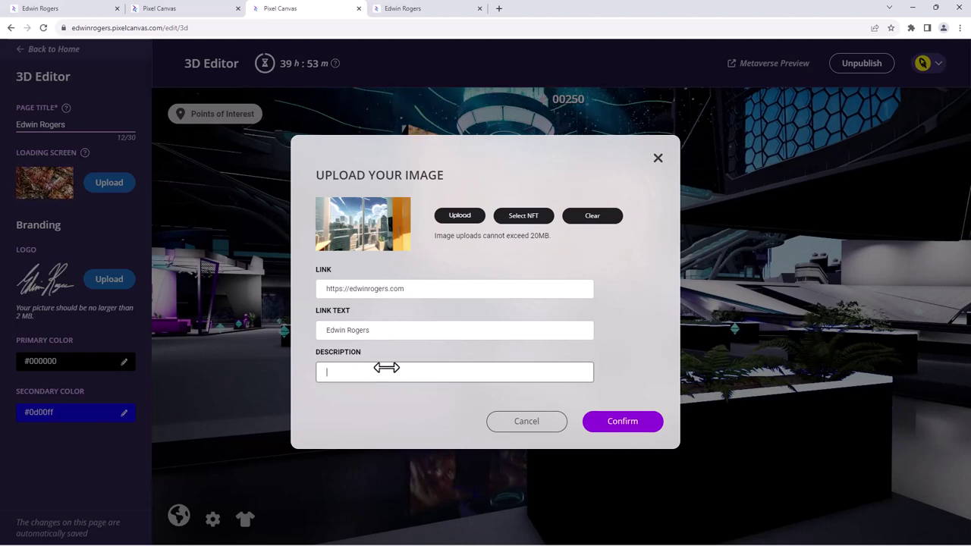
text(This is a)
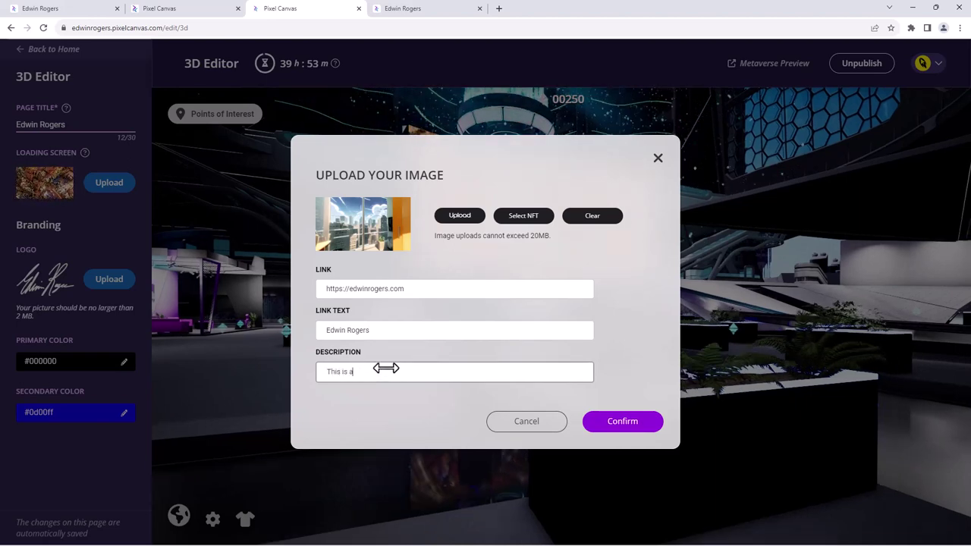
text(wesome)
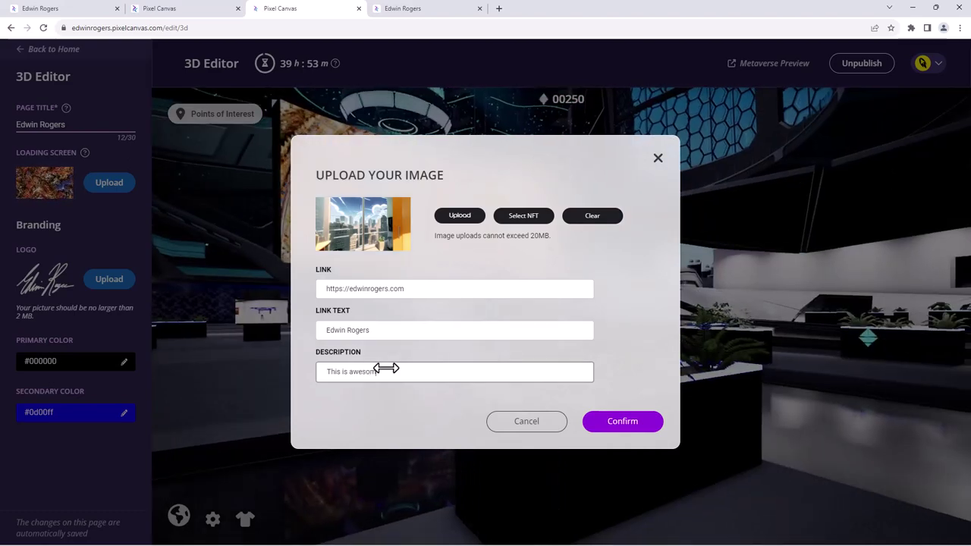
click(609, 421)
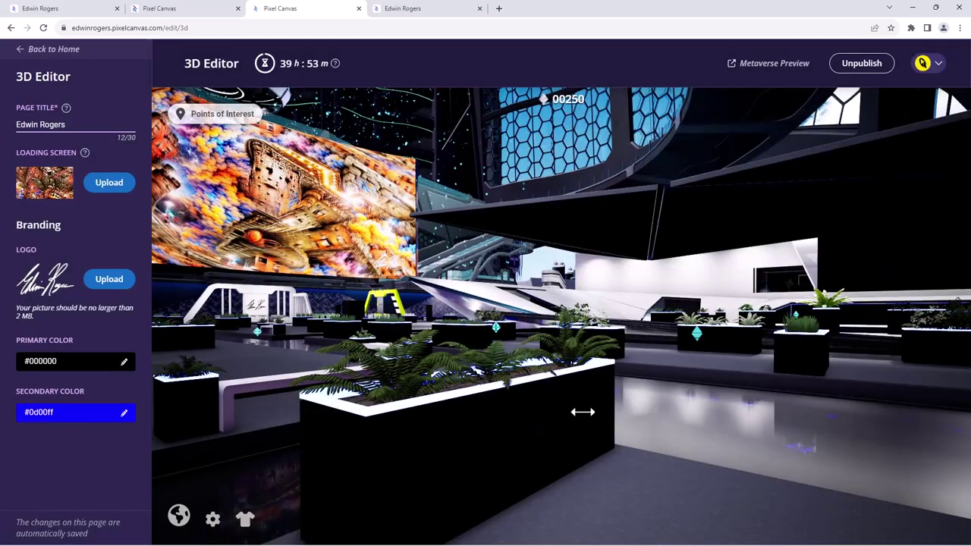
- Orbit to the pedestal image, check its saved link and description, then close the dialog
drag(702, 401, 630, 392)
drag(547, 355, 450, 345)
scroll(450, 346, down, 5)
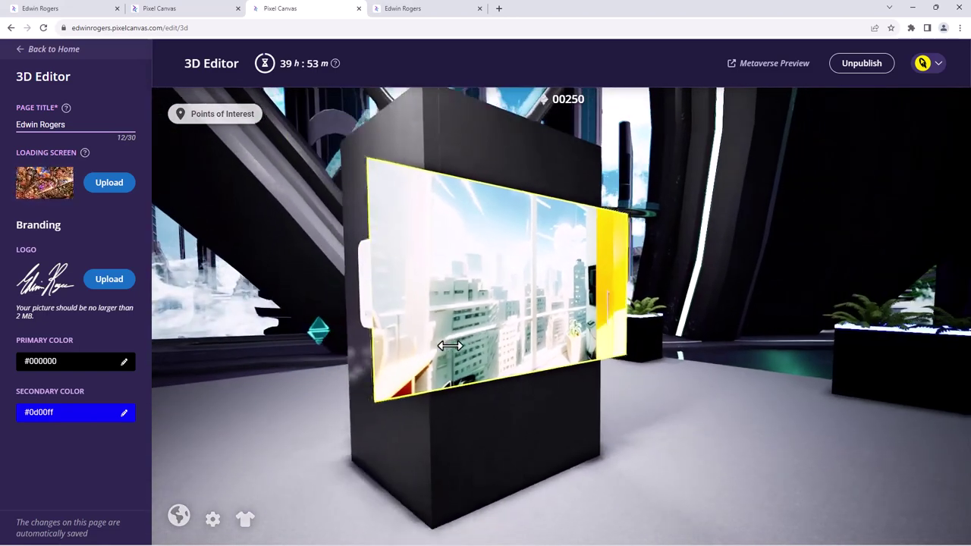
mouse_move(450, 344)
mouse_down()
mouse_move(618, 402)
mouse_move(479, 414)
mouse_move(616, 395)
mouse_move(690, 392)
mouse_move(685, 402)
mouse_move(690, 275)
mouse_up()
click(690, 275)
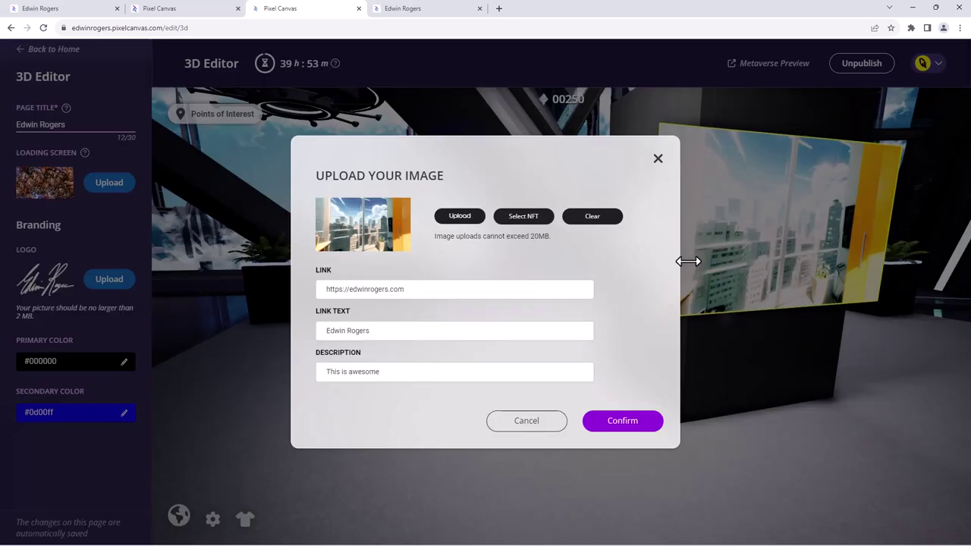
click(656, 157)
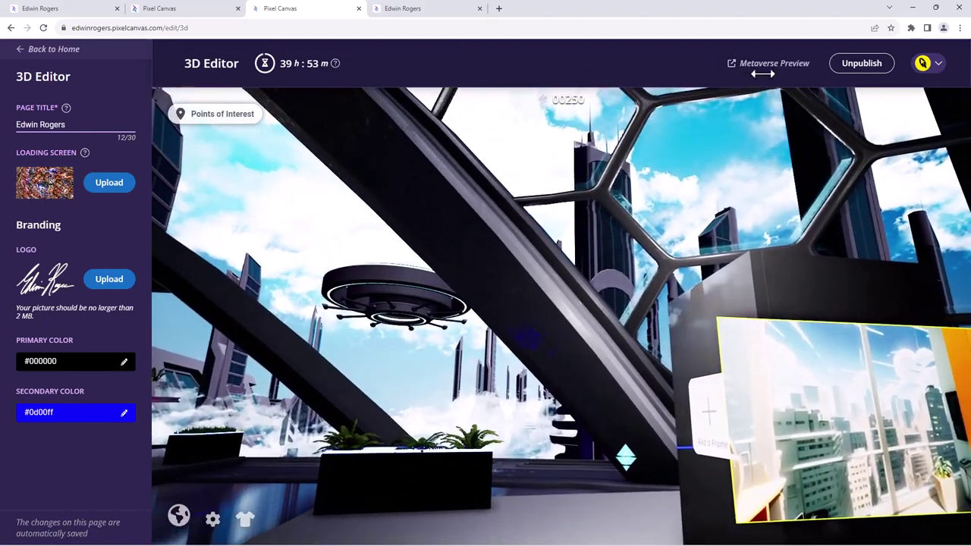
- Switch to the published landing page tab and choose Start Exploring
click(44, 9)
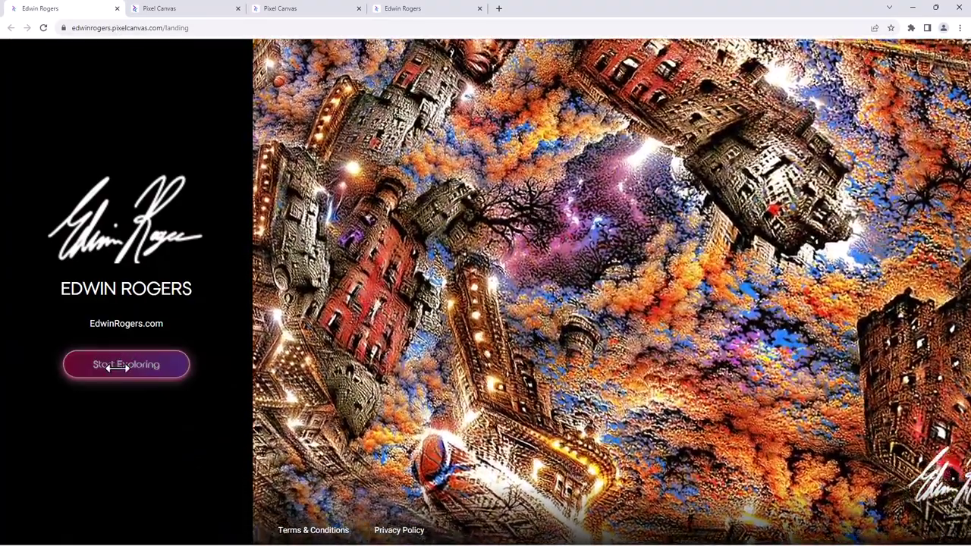
click(118, 365)
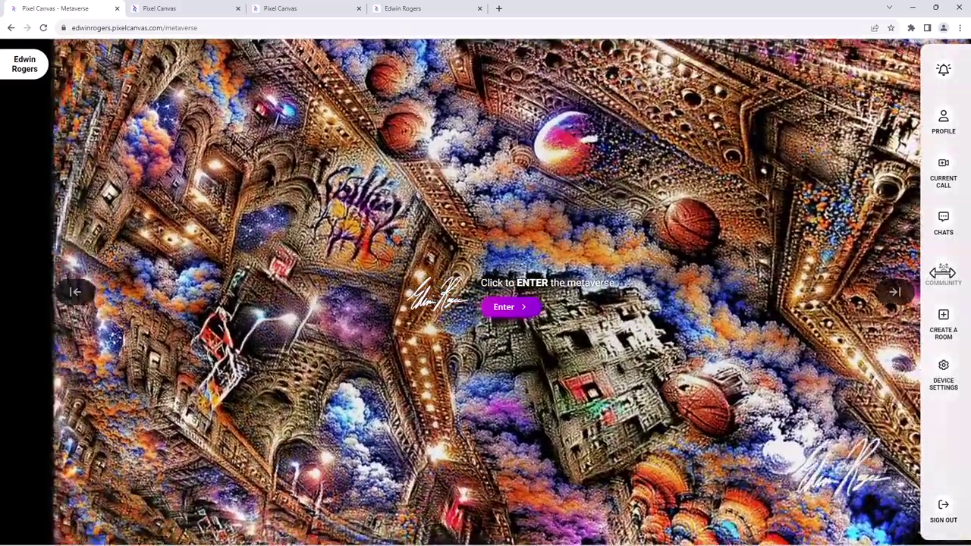
- Browse the Community and Chats panels, close them, and collapse both sidebars
click(942, 271)
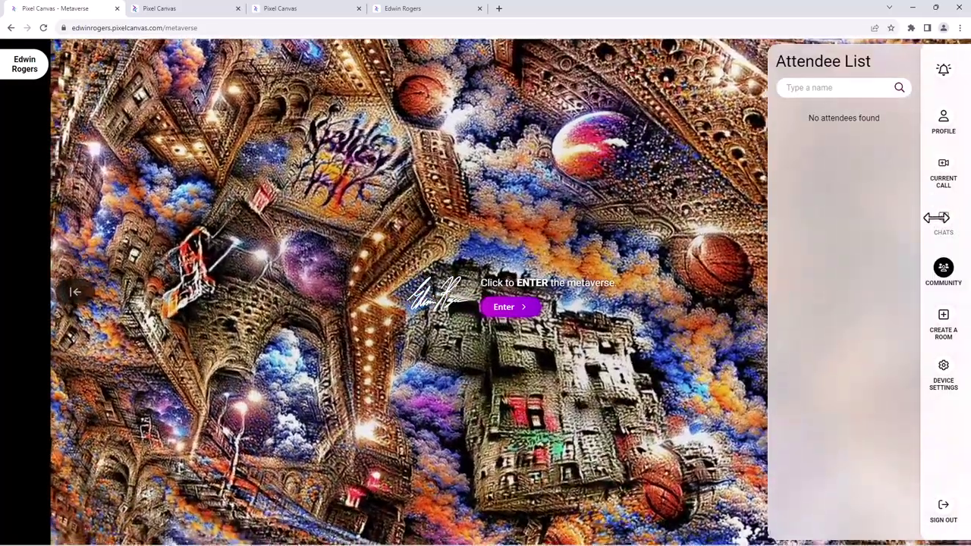
click(938, 218)
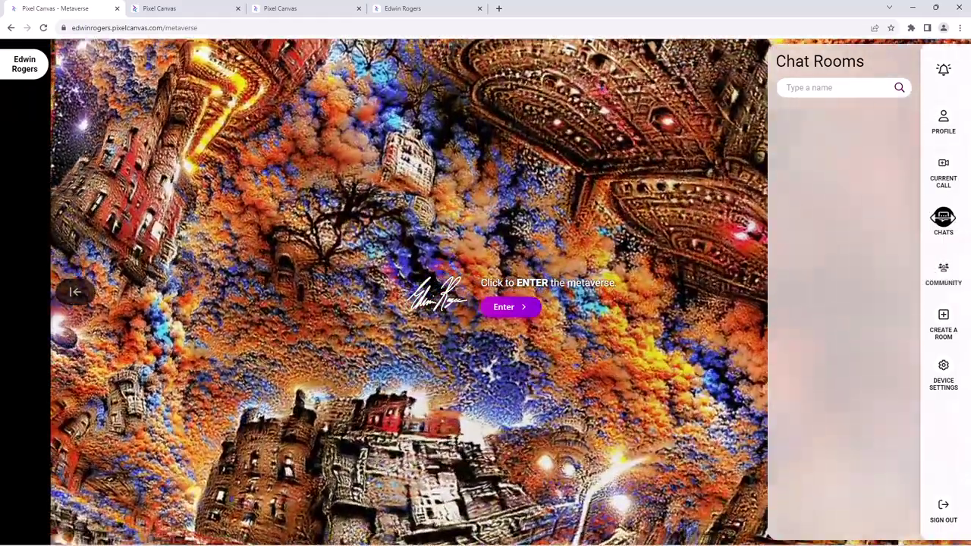
click(943, 218)
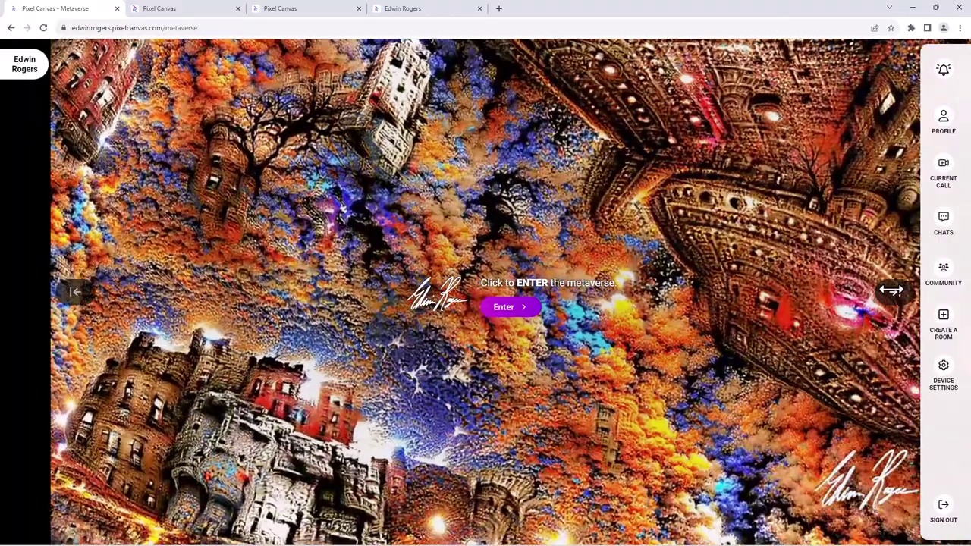
click(893, 292)
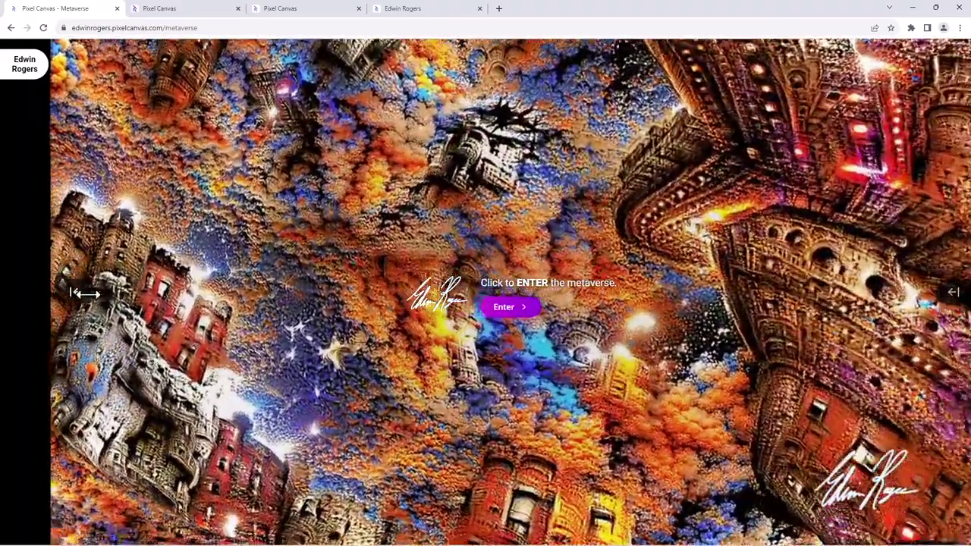
click(74, 292)
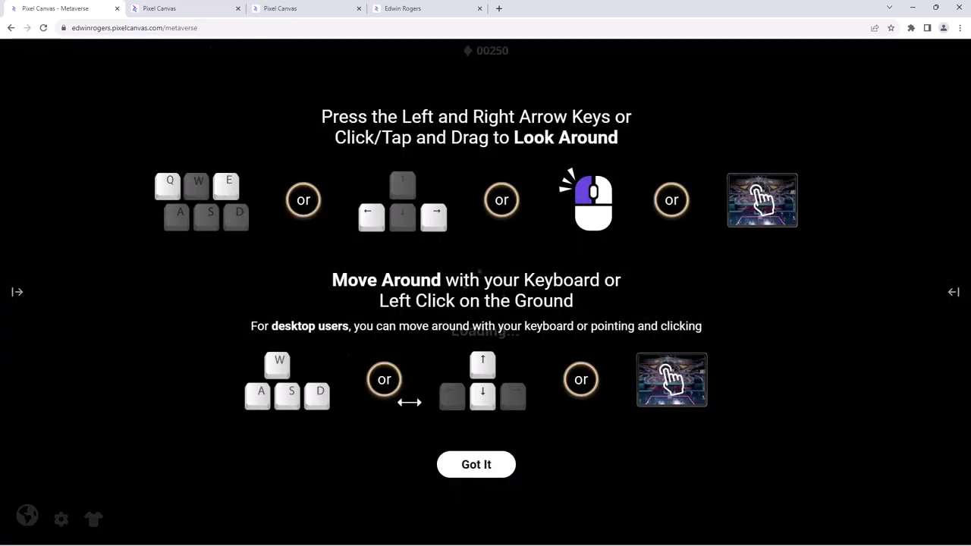
- Walk the avatar past the planters, collecting gems up to 270 points, then return to the landing page
click(465, 471)
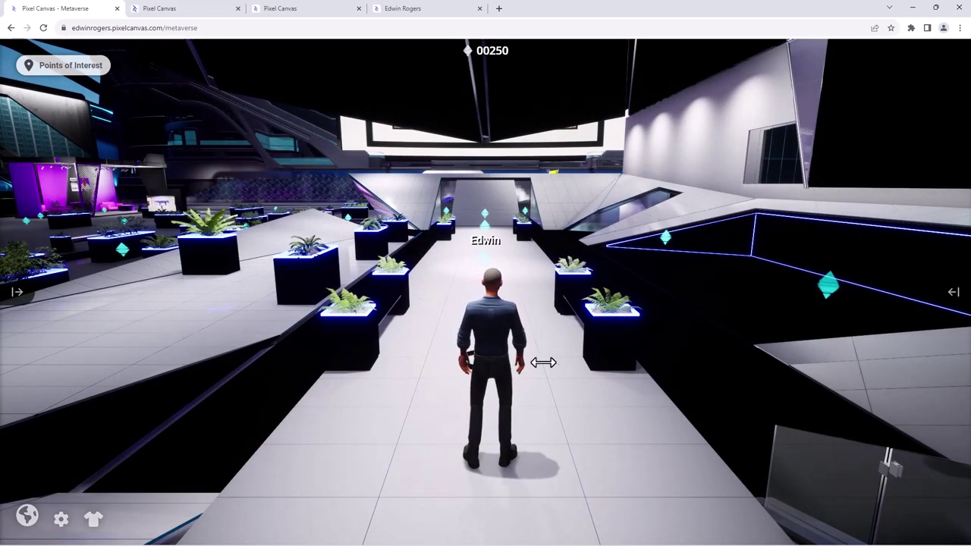
drag(521, 361, 374, 239)
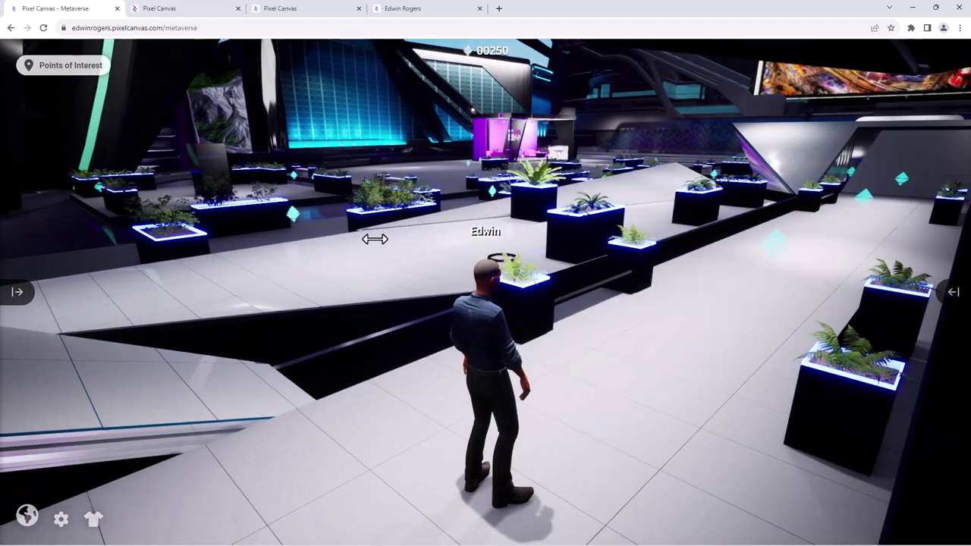
key(w)
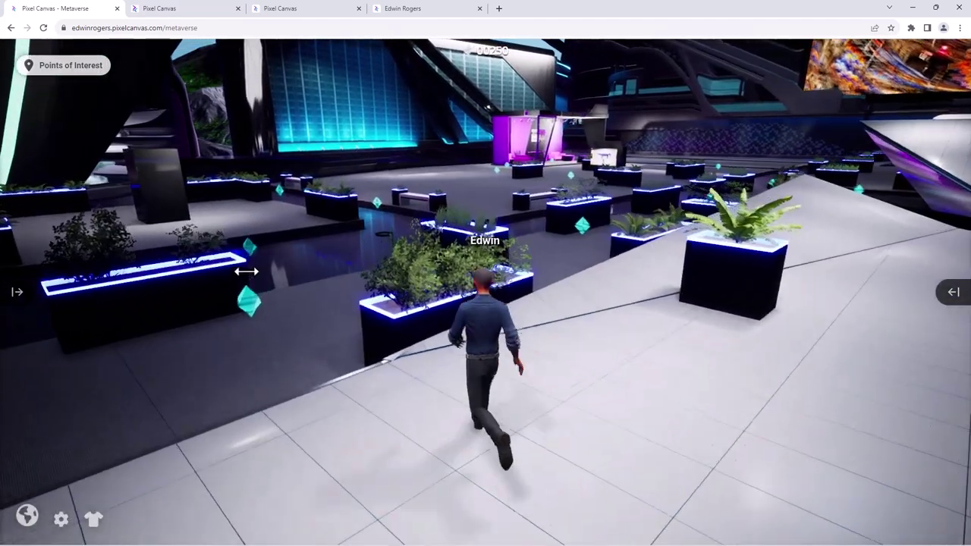
key(a)
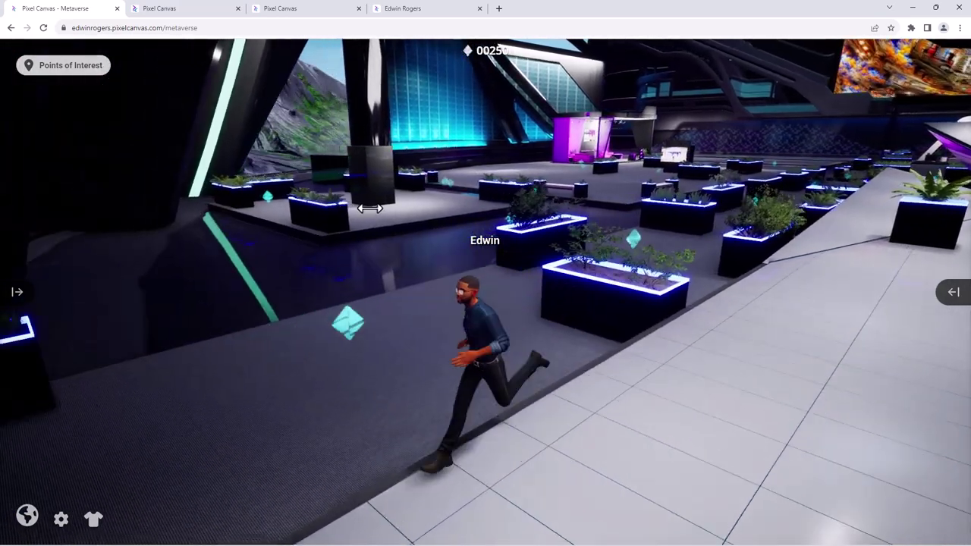
key(w)
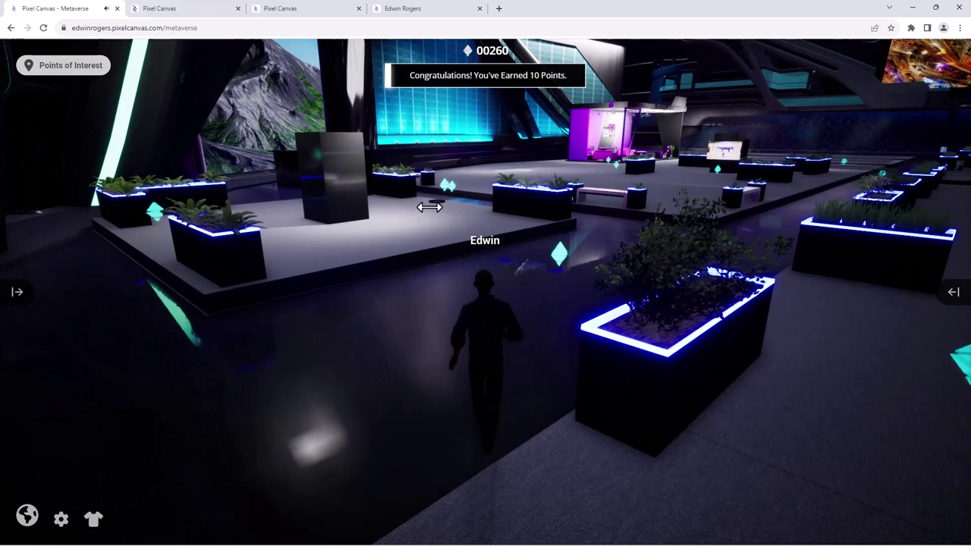
key(d)
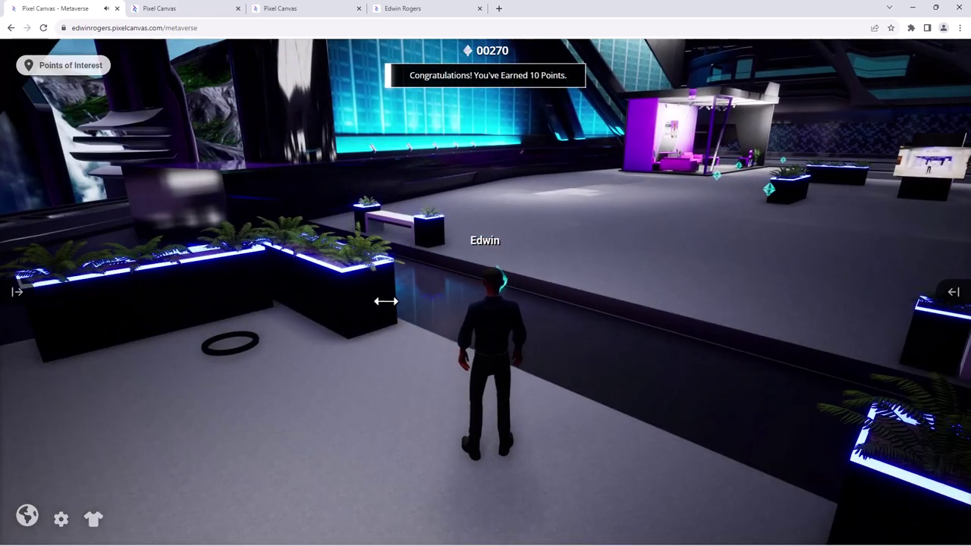
drag(385, 301, 513, 354)
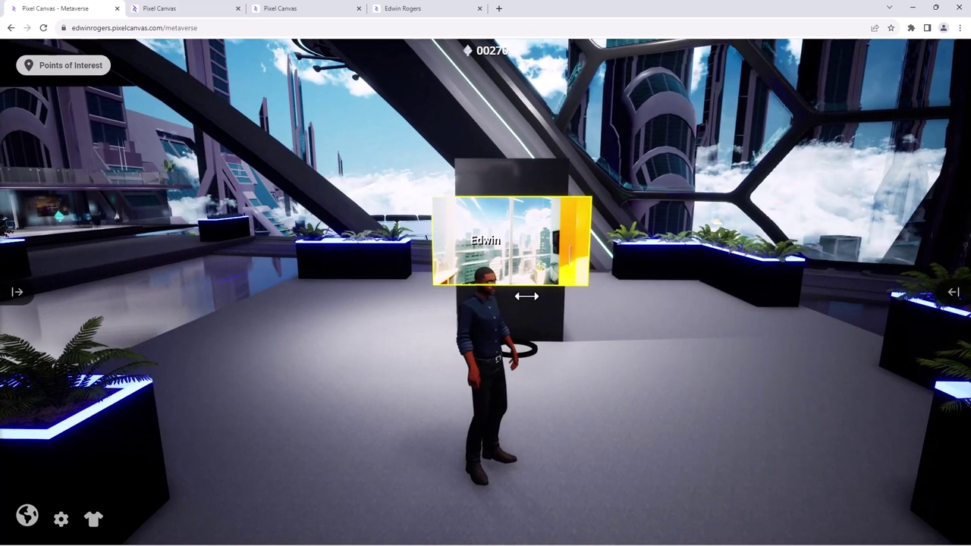
click(426, 10)
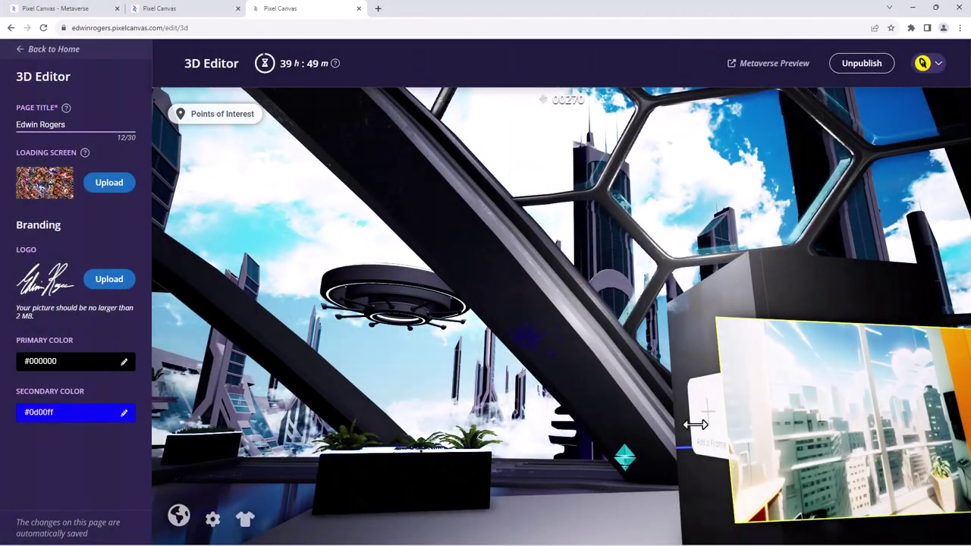
- Open the pillar image's details and follow its VISIT link to the portfolio site, then close the details in the metaverse
click(76, 9)
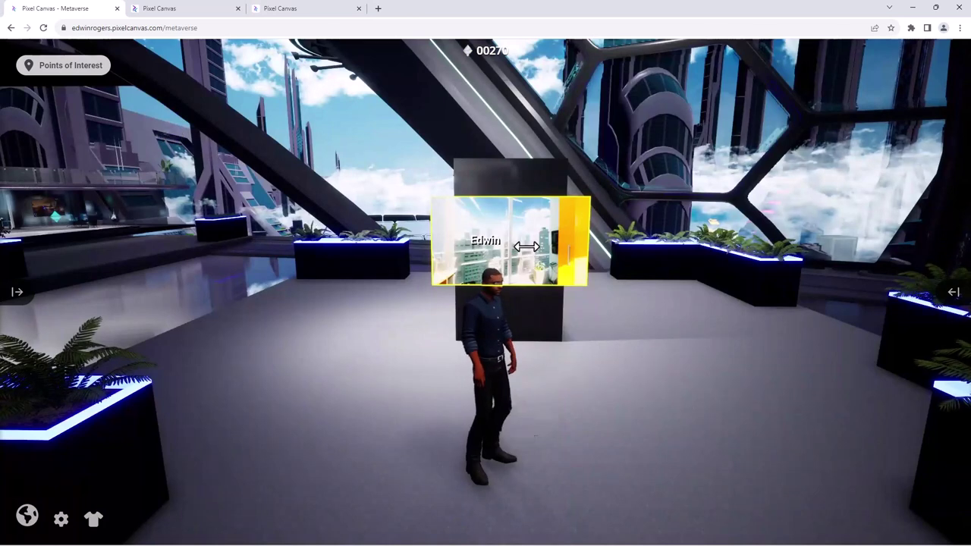
click(526, 247)
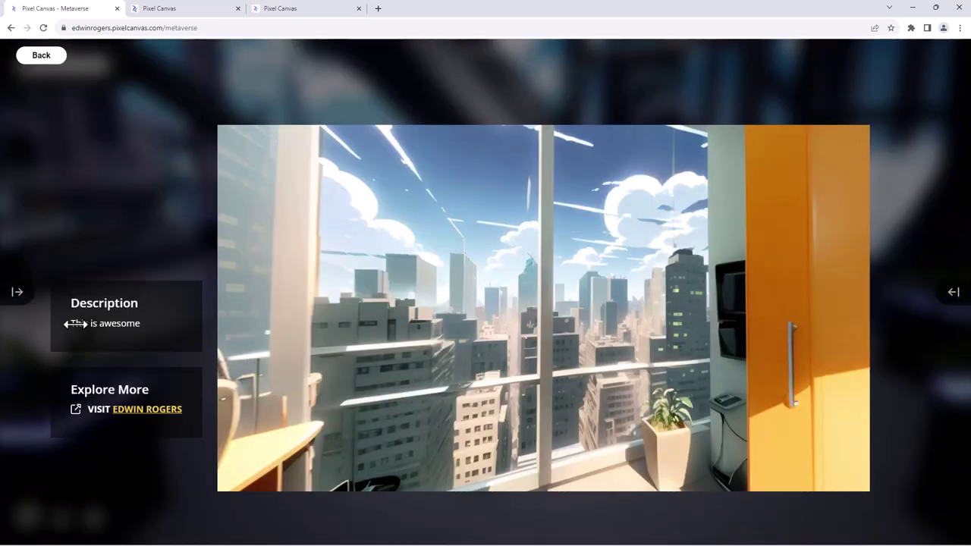
click(138, 411)
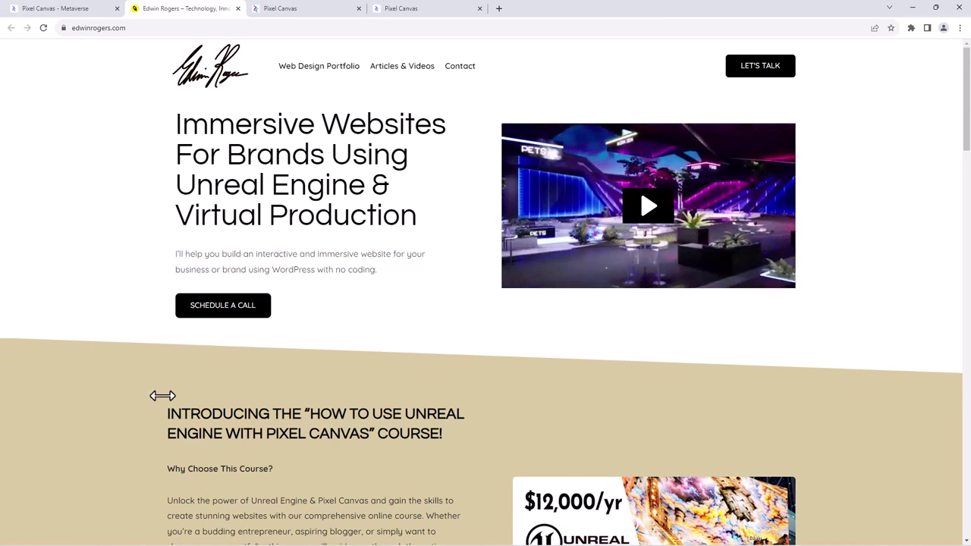
click(65, 8)
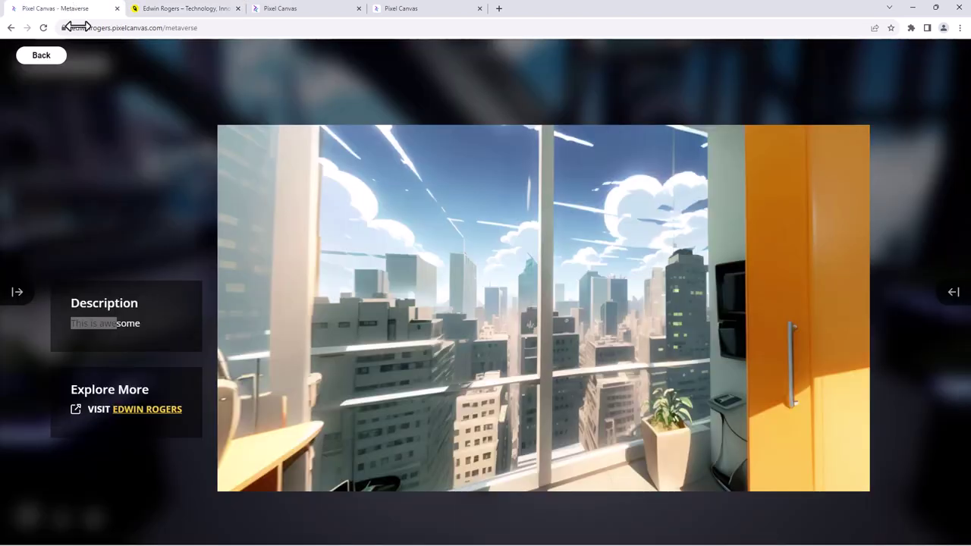
click(42, 55)
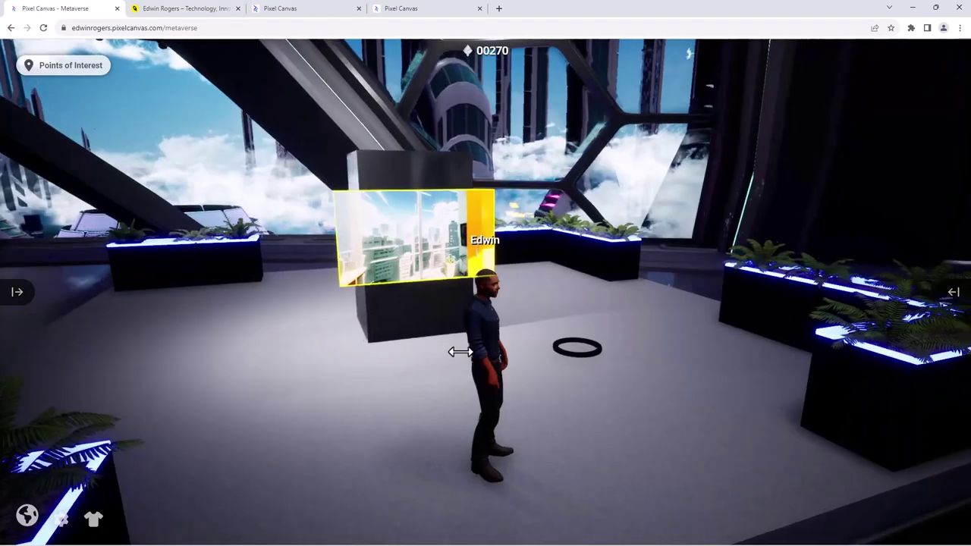
- Scroll the portfolio website down to the Unreal Engine for Brands section with the Delta metaverse screenshots
drag(459, 351, 247, 362)
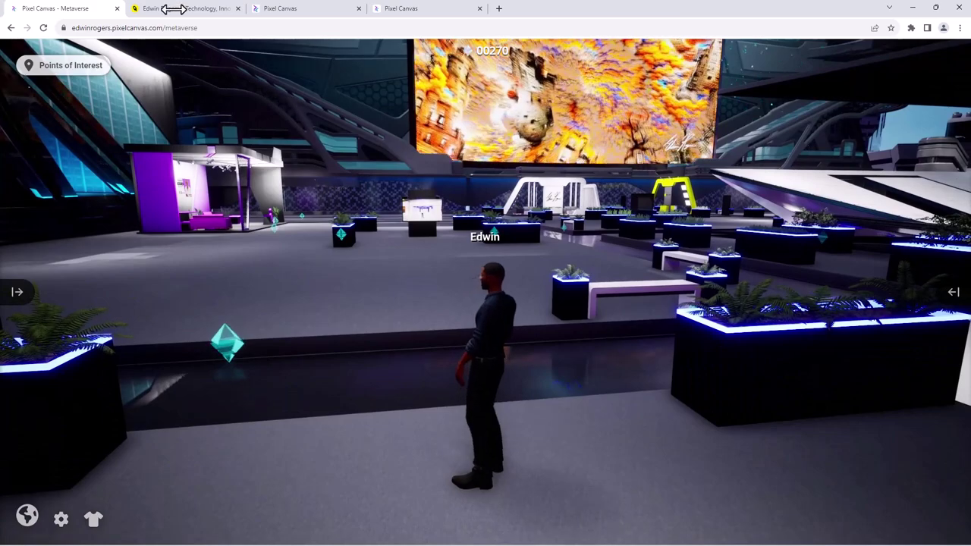
click(173, 8)
scroll(326, 265, down, 3)
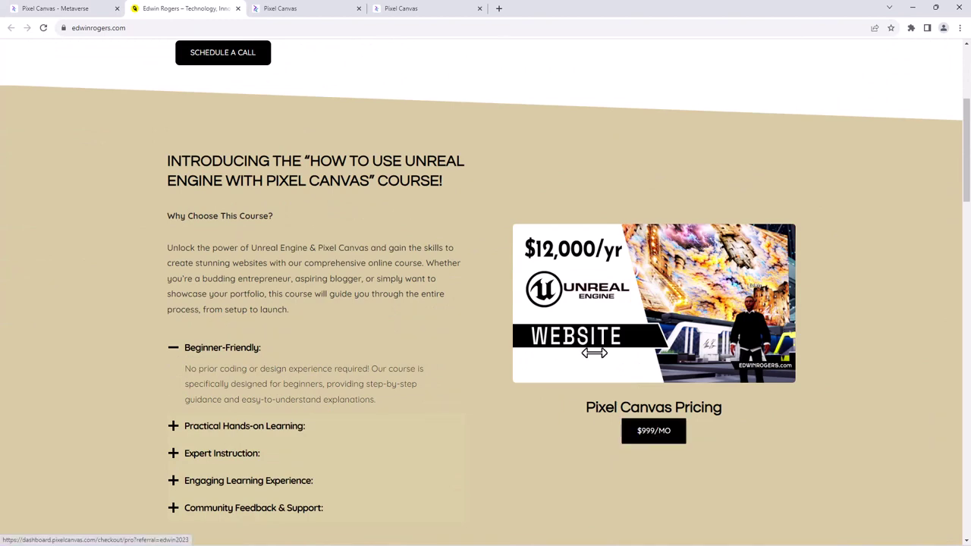
scroll(593, 352, down, 5)
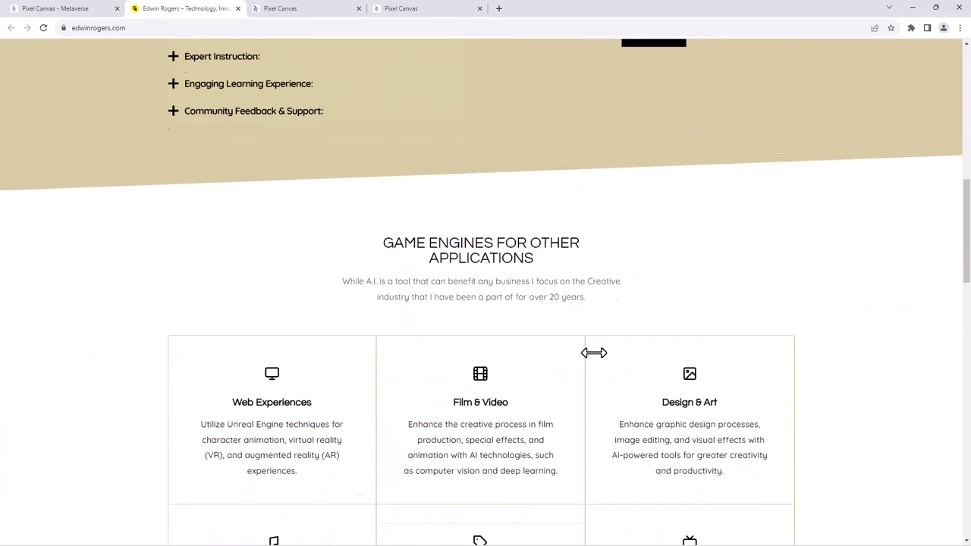
scroll(593, 353, down, 5)
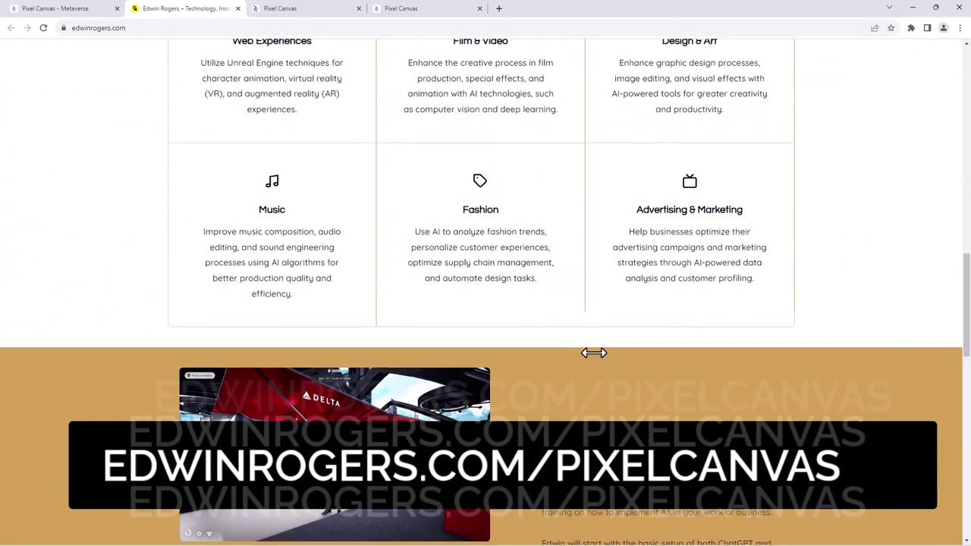
scroll(594, 353, down, 3)
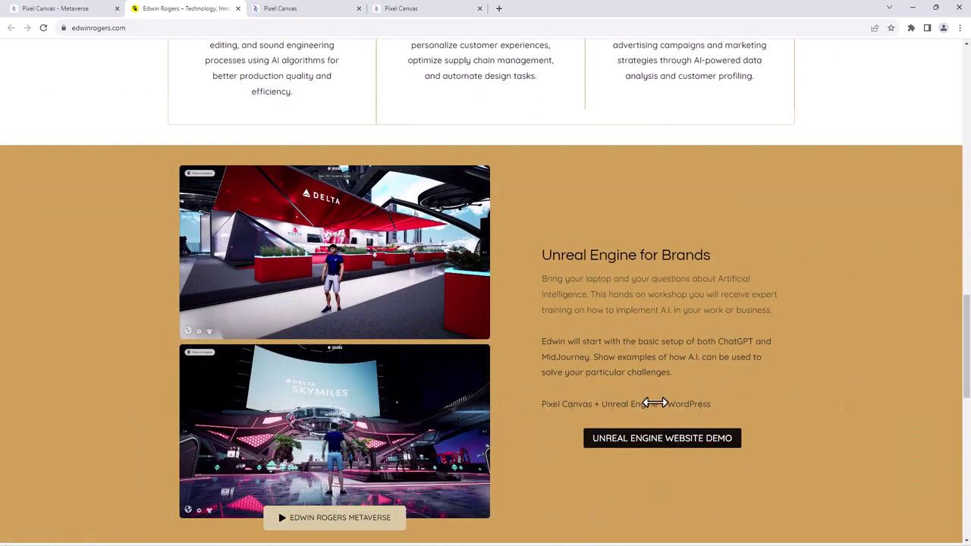
scroll(655, 402, down, 2)
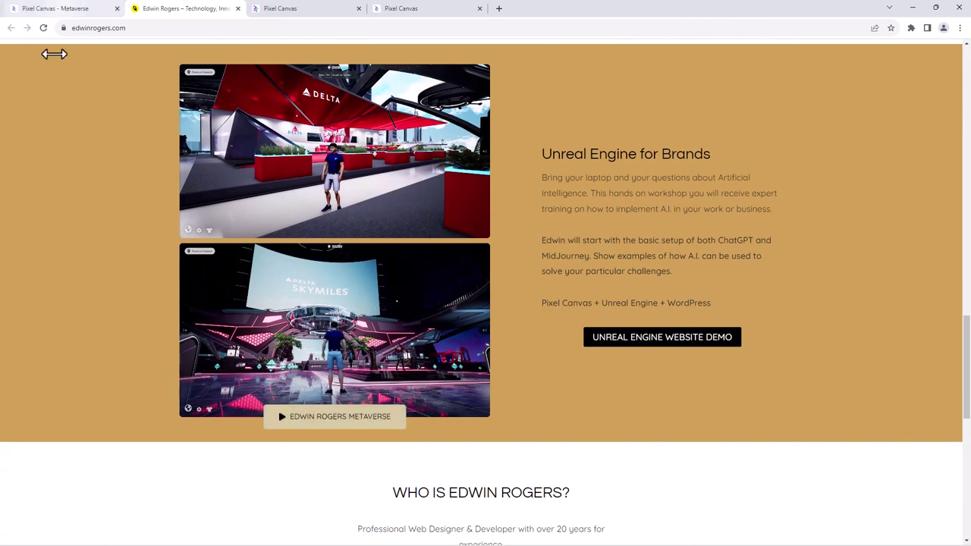
- Walk the avatar across the plaza to the purple booth, raising the score to 290 points
key(ctrl+shift+Tab)
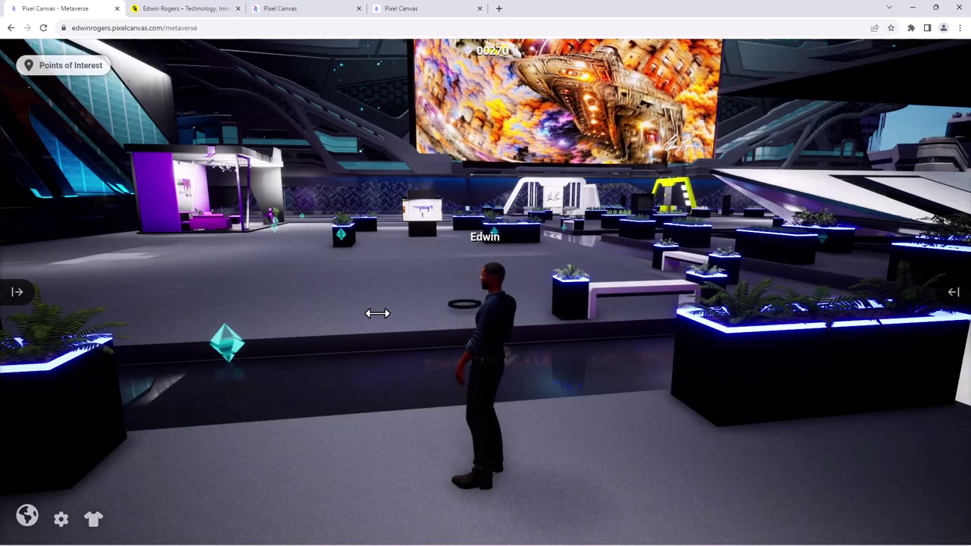
key(w)
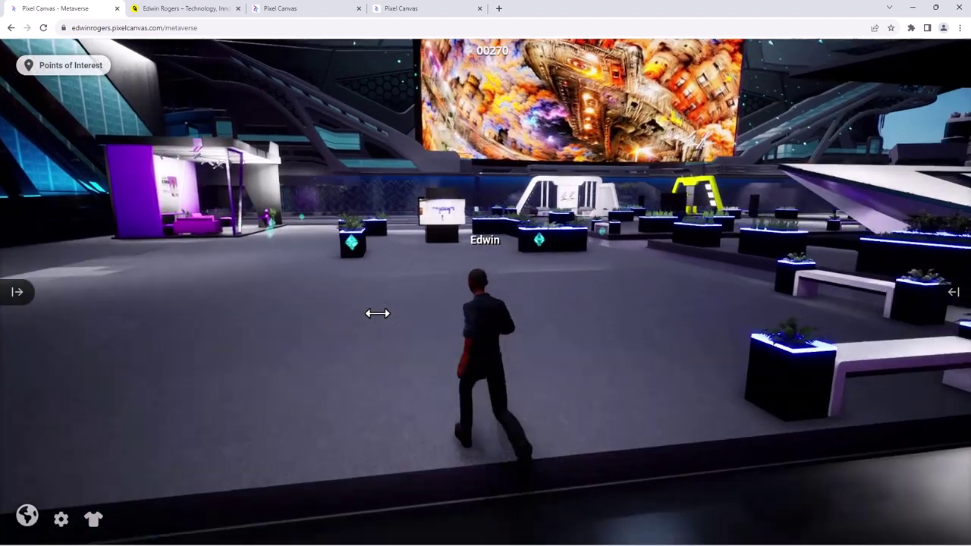
key(w)
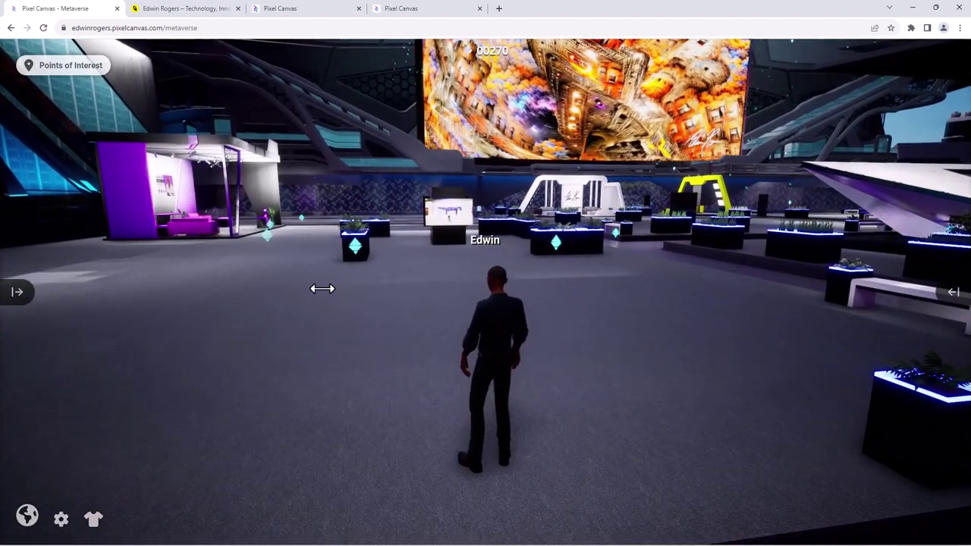
key(a)
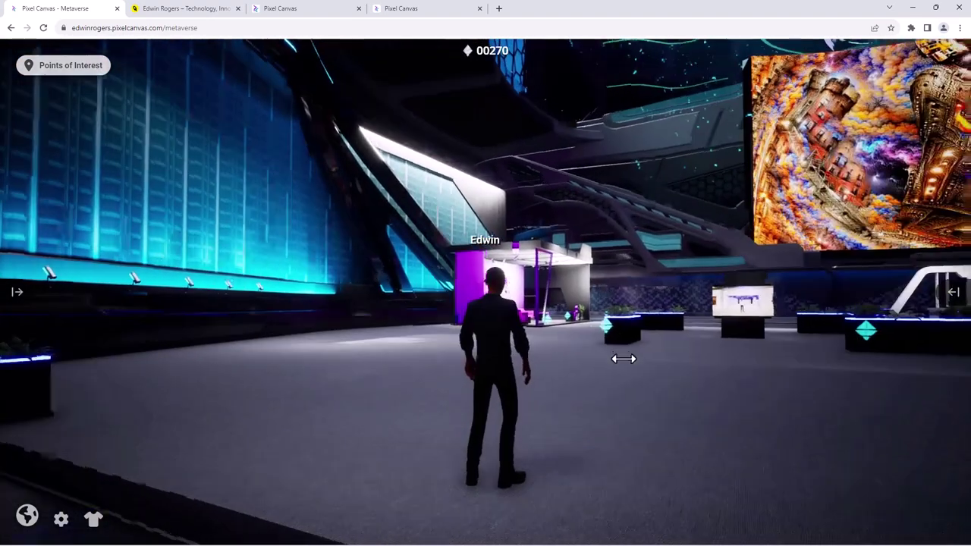
drag(623, 359, 624, 299)
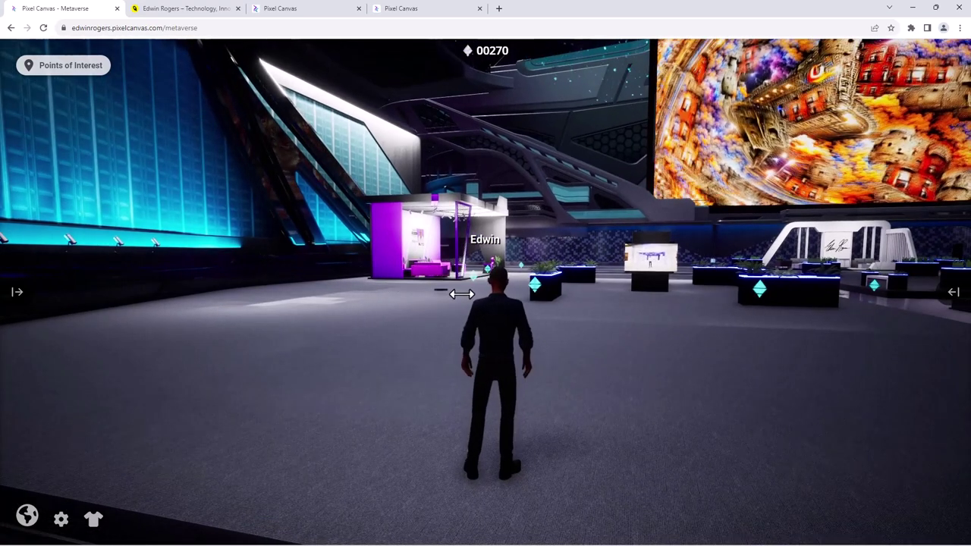
key(w)
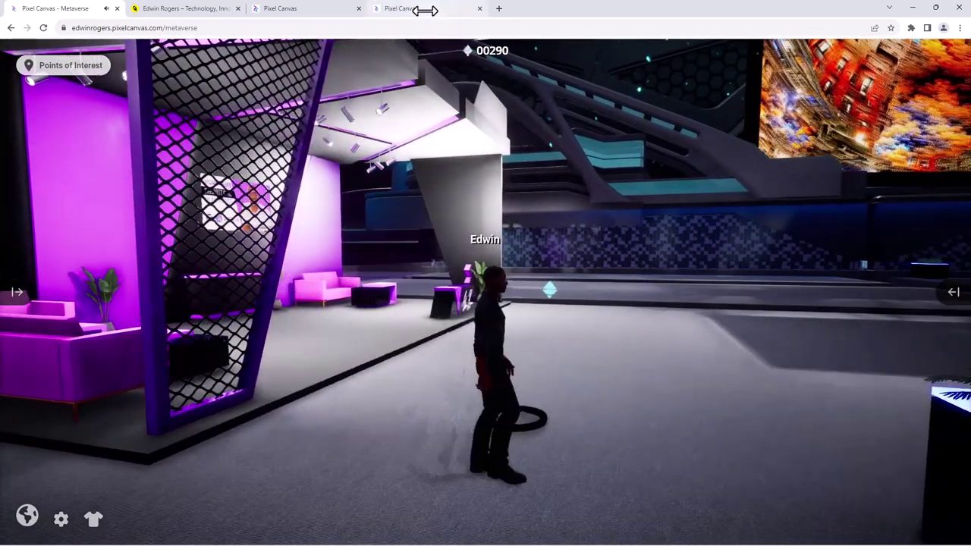
- Walk into the purple lounge and open, then close, the 'WordPress Website in 30 Minutes' screen details
click(425, 11)
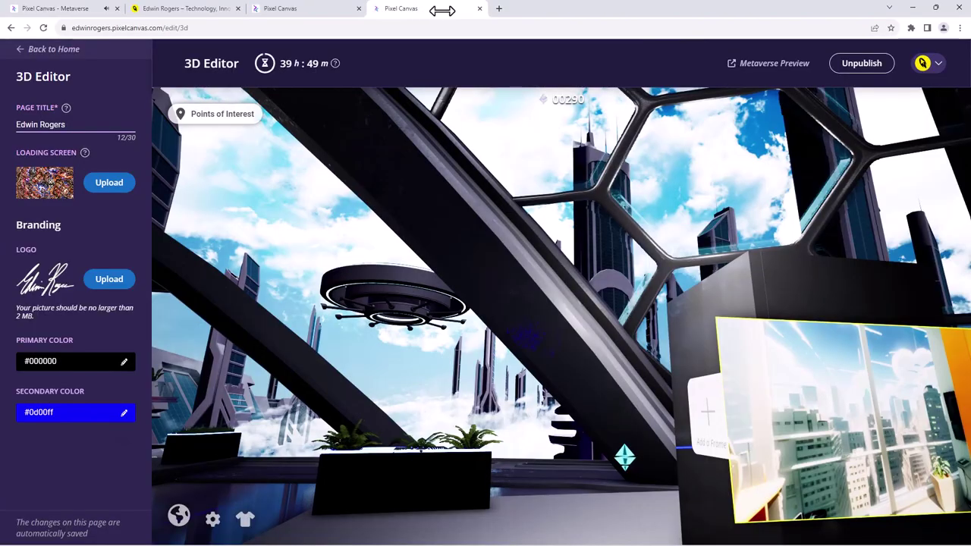
click(80, 8)
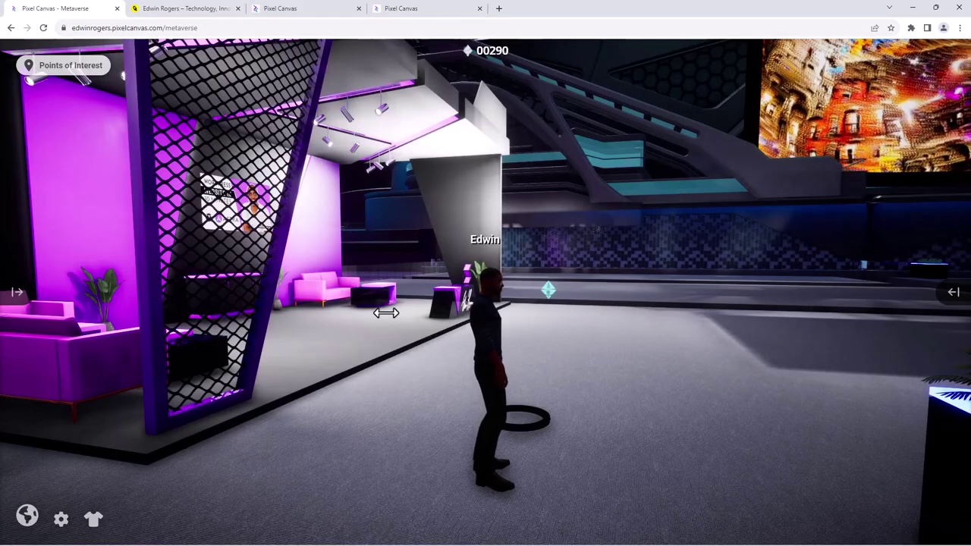
key(w)
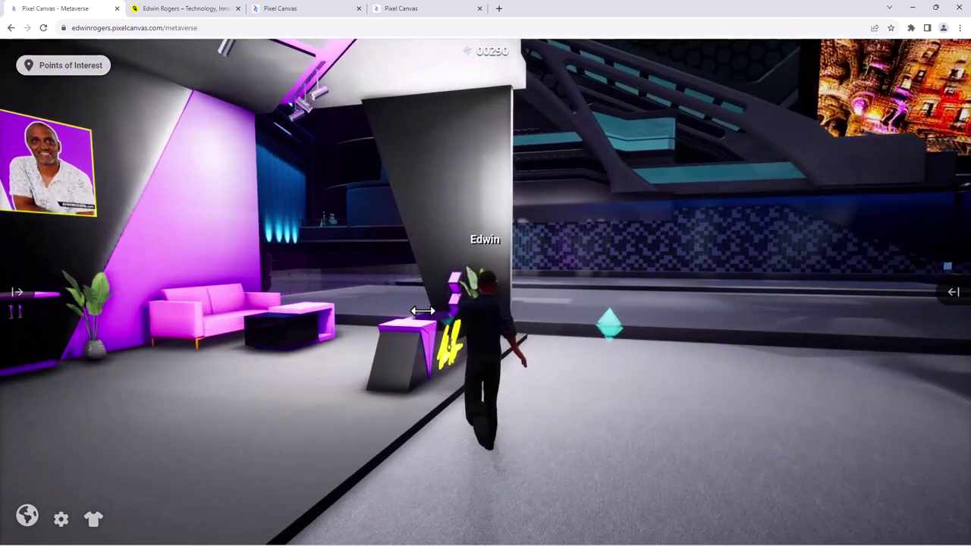
drag(422, 311, 296, 350)
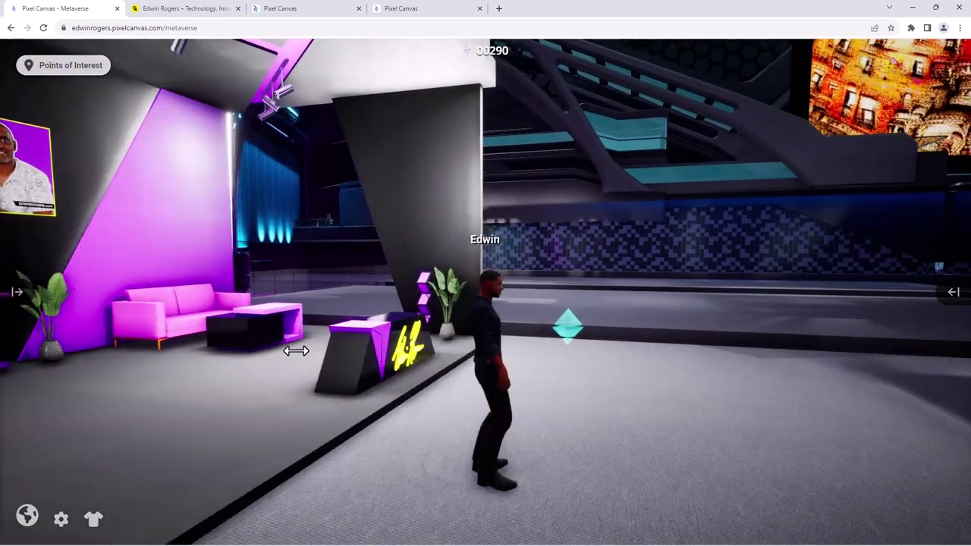
drag(273, 387, 337, 383)
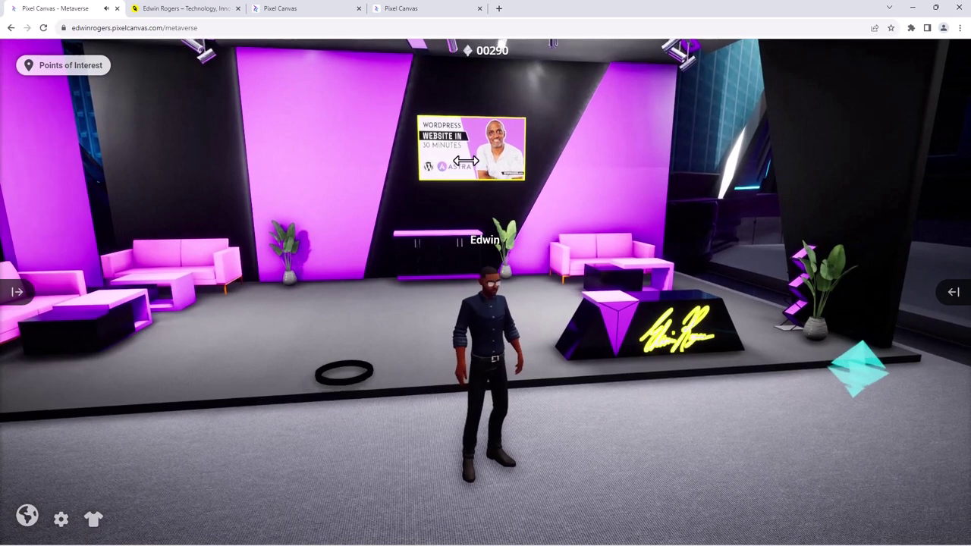
click(465, 160)
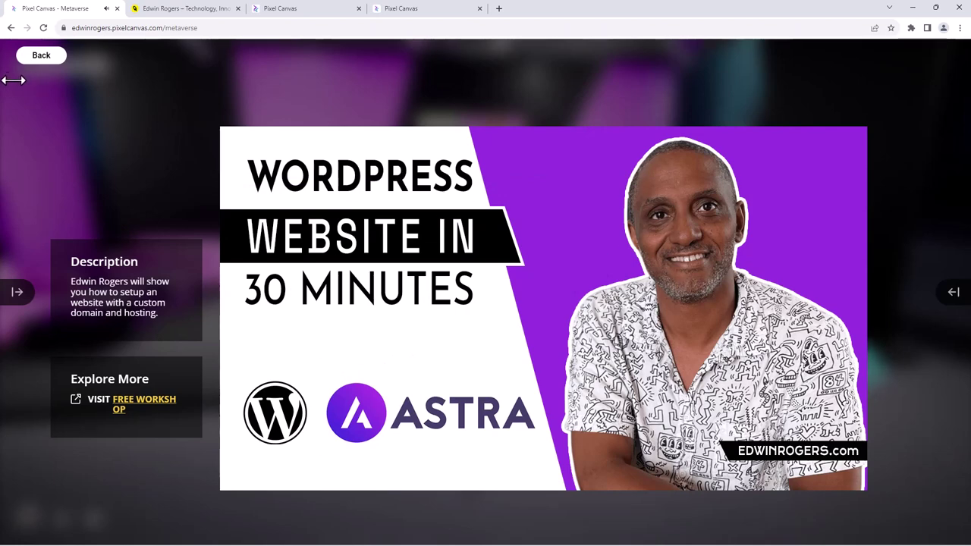
click(30, 55)
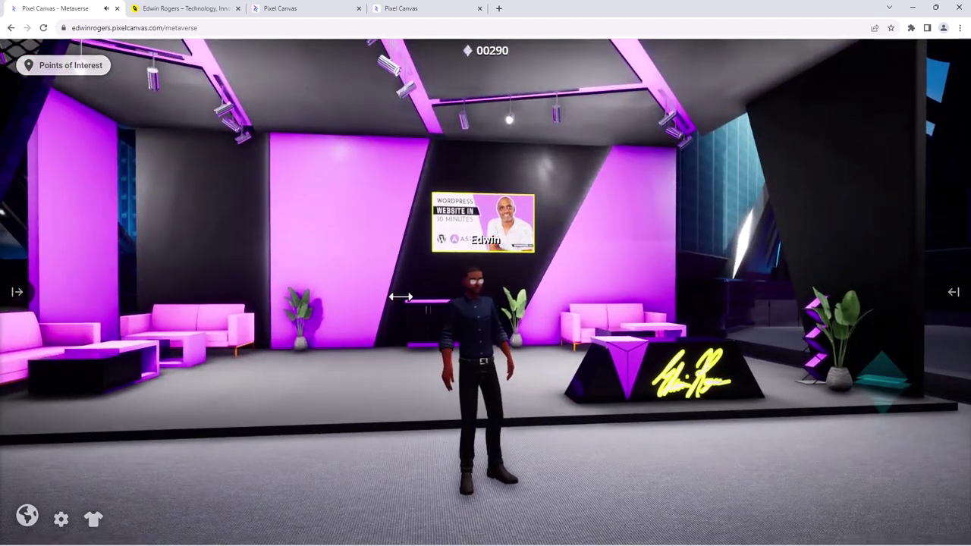
- Run the avatar across the plaza past the yellow InstantEdit booth to the giant artwork screen
drag(654, 425, 220, 188)
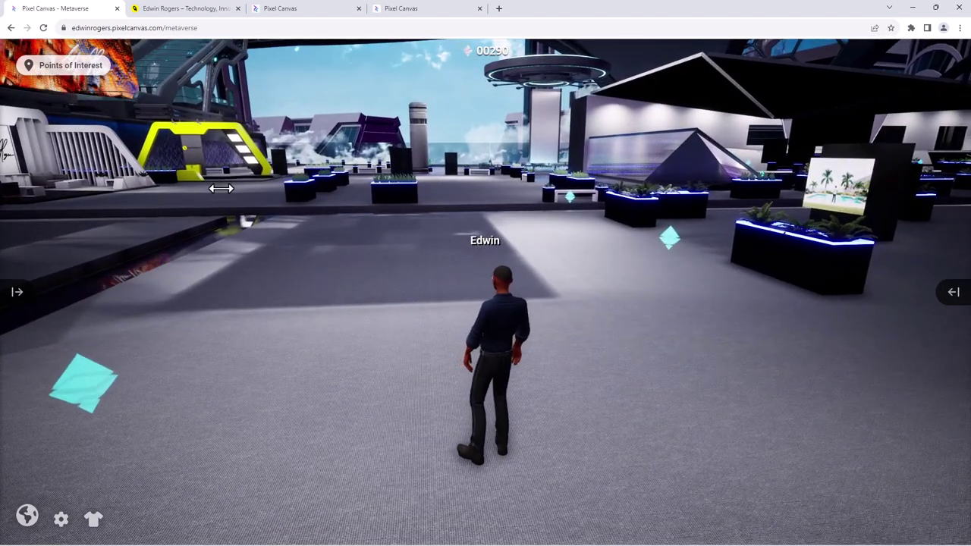
key(w)
key(w)
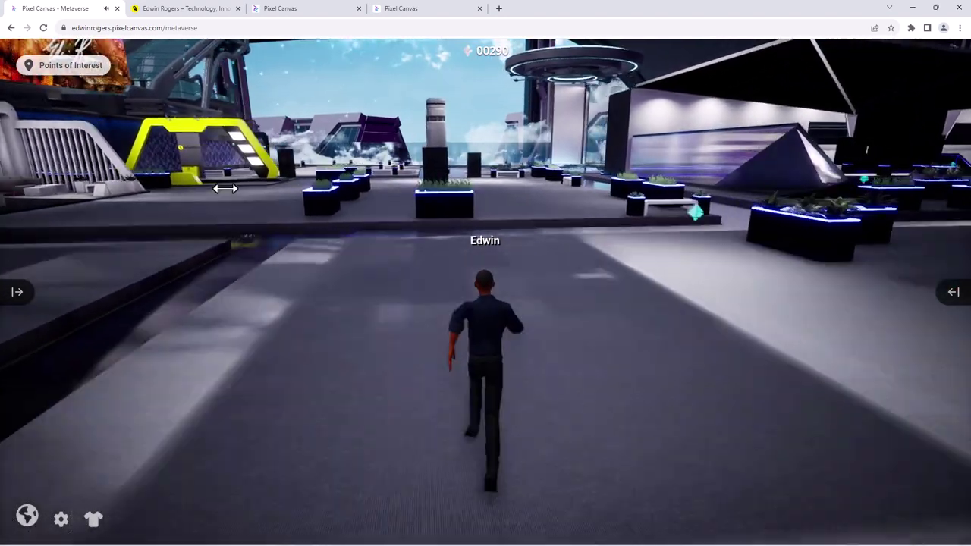
key(w)
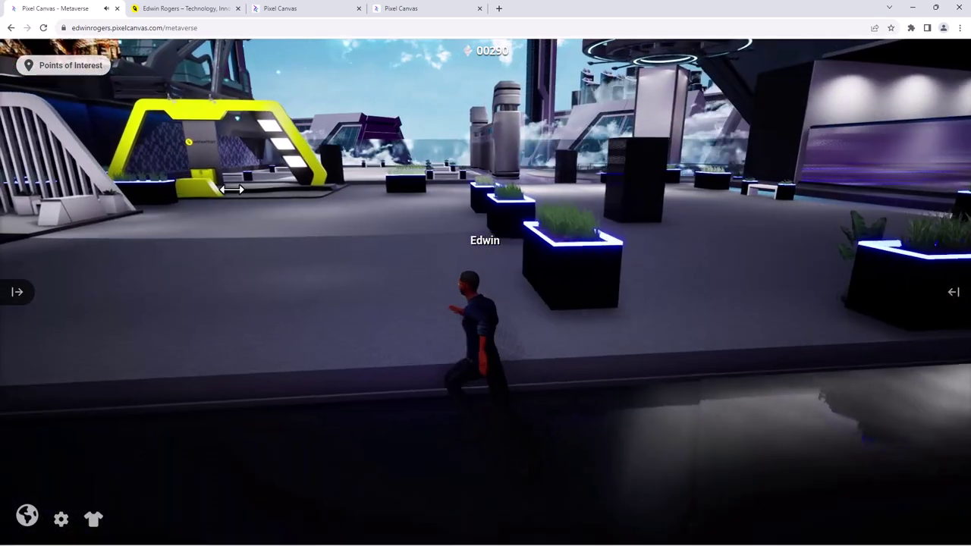
key(w)
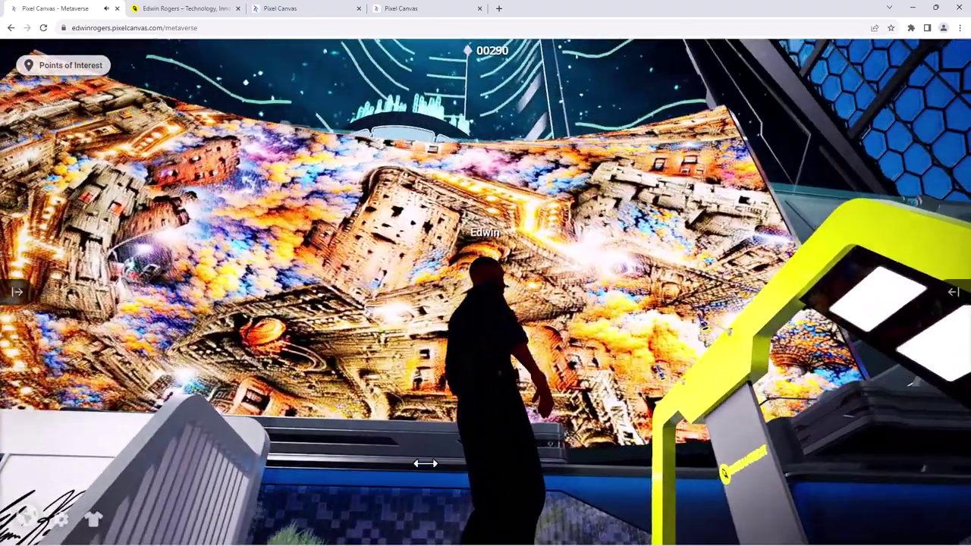
- Orbit the view over the mural wall and yellow InstantEdit arch, then close the metaverse tab
drag(425, 463, 437, 437)
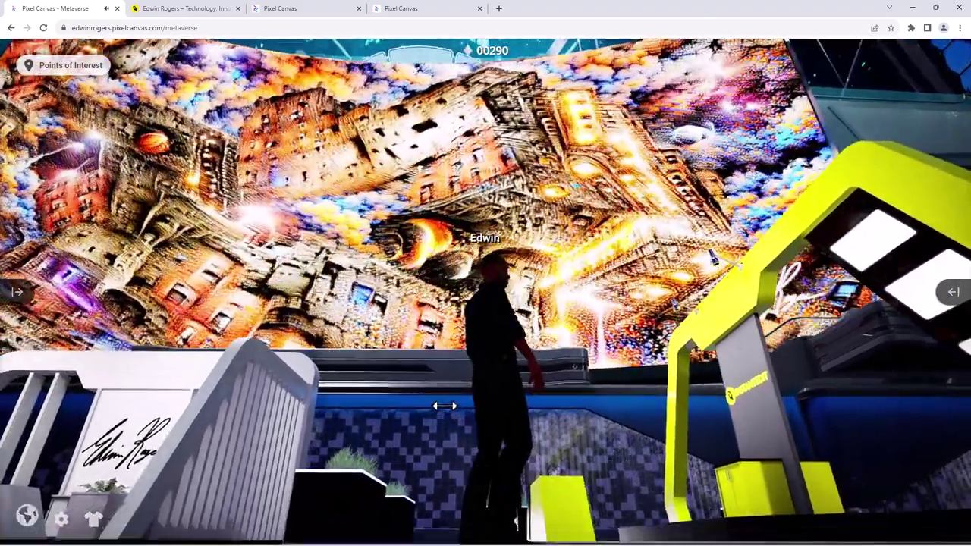
drag(444, 407, 451, 375)
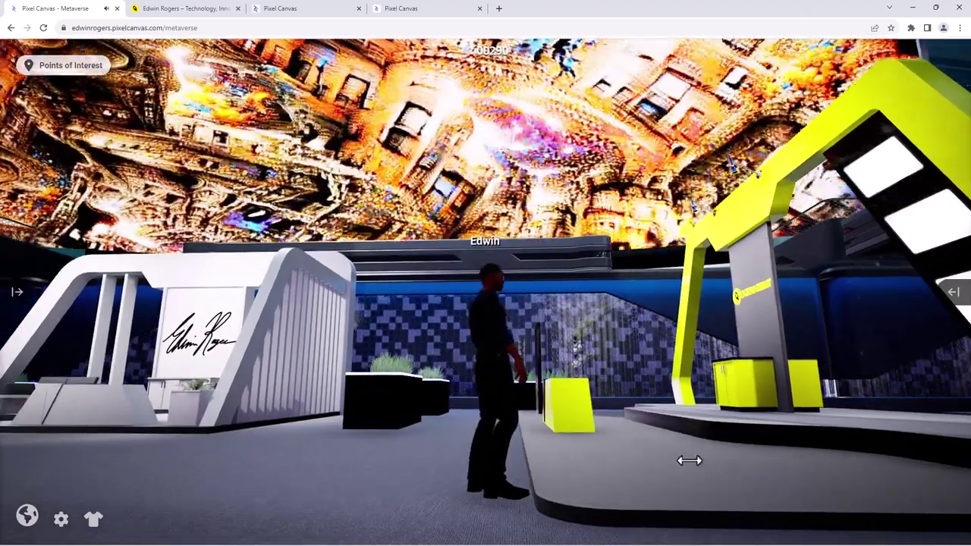
key(Left)
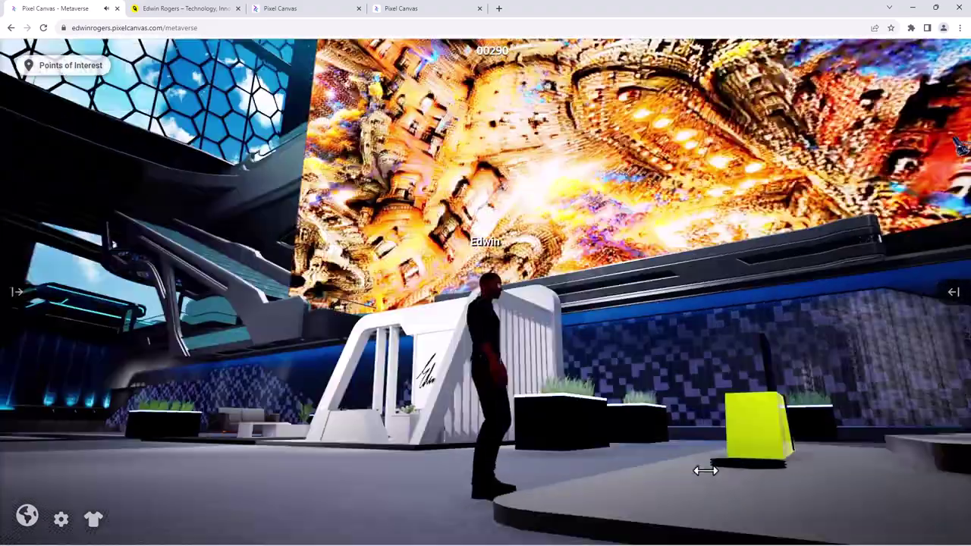
drag(705, 470, 470, 462)
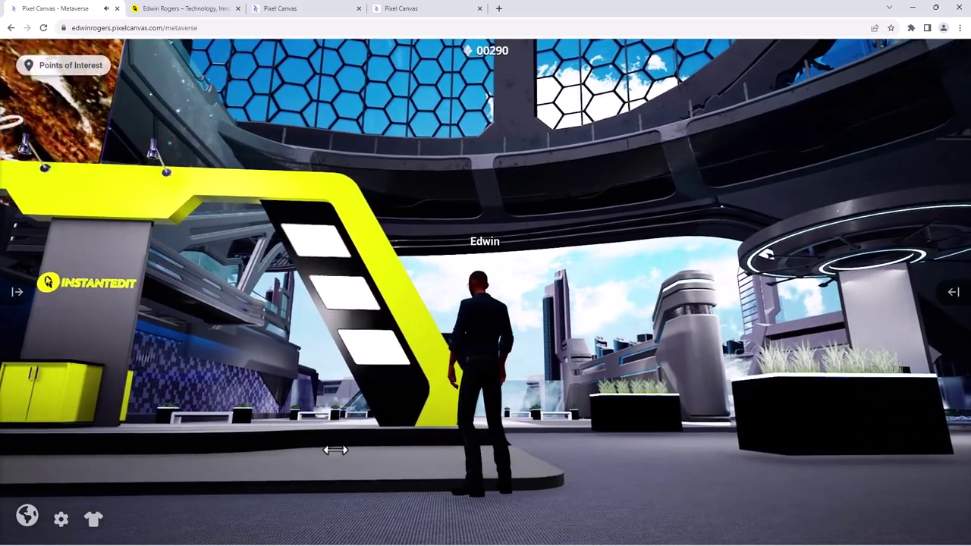
mouse_move(450, 448)
mouse_down()
mouse_move(531, 451)
mouse_move(522, 453)
mouse_up()
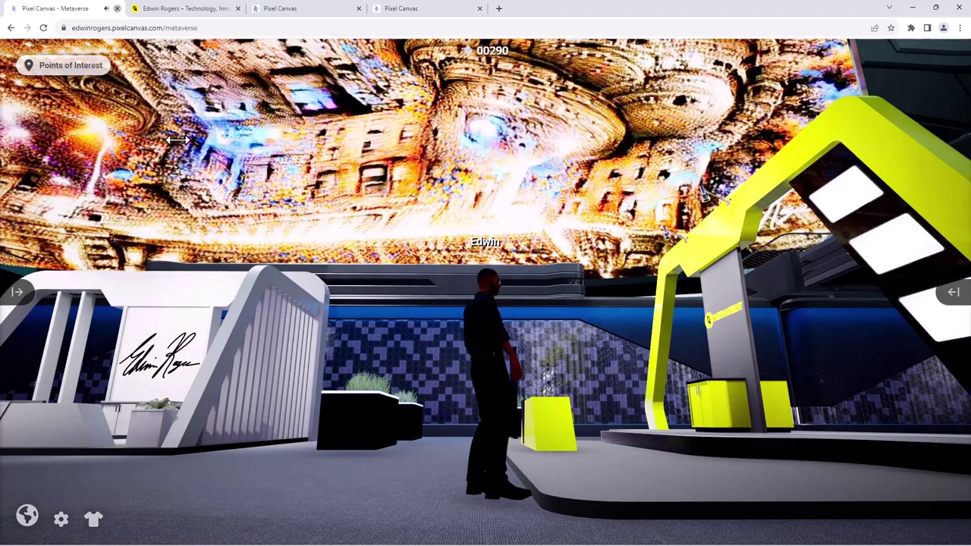
click(116, 8)
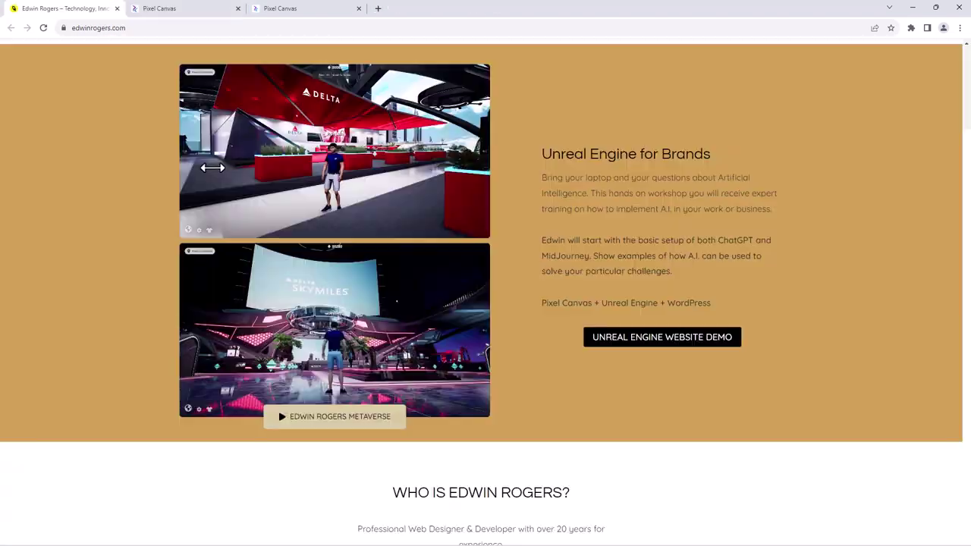